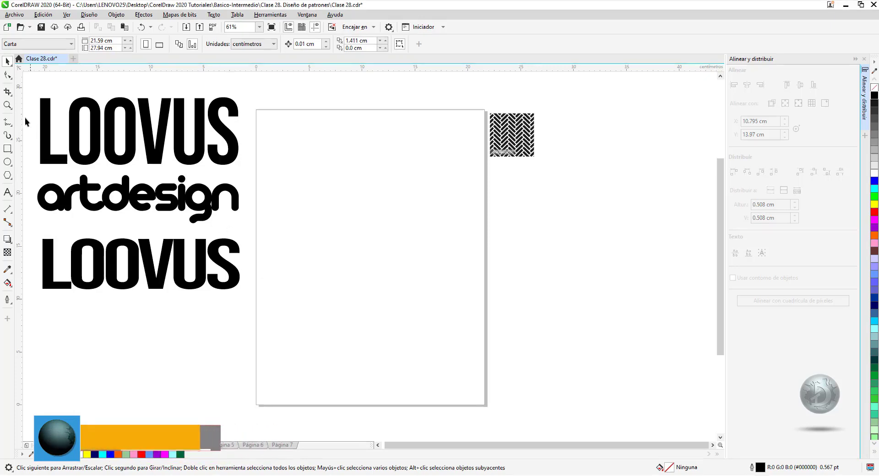
Draw a narrow vertical rectangle about 0.8 by 3.2 cm in the upper part of the page.
{"action": "key", "text": "z"}
{"action": "left_click_drag", "start_coordinate": [255, 102], "coordinate": [542, 269]}
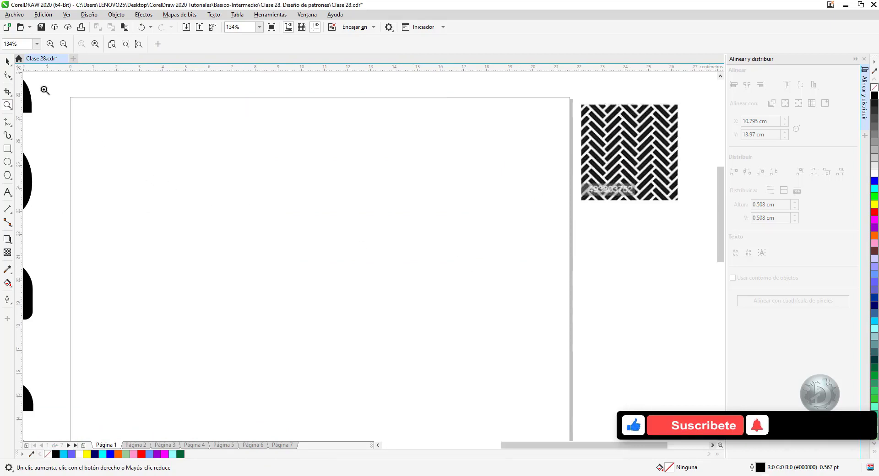
{"action": "left_click", "coordinate": [7, 61]}
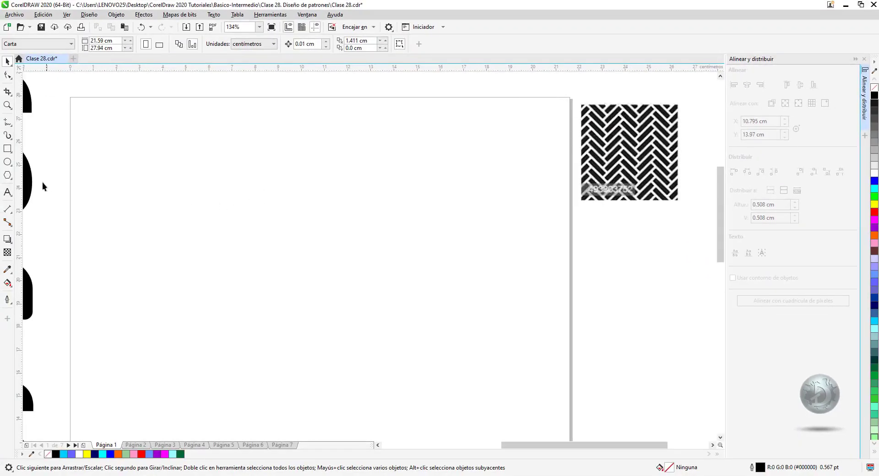
{"action": "left_click", "coordinate": [7, 149]}
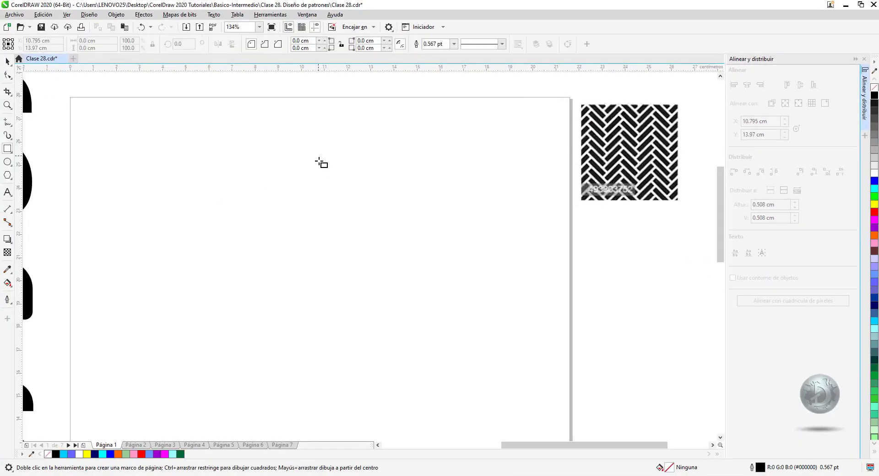
{"action": "left_click_drag", "start_coordinate": [319, 155], "coordinate": [337, 230]}
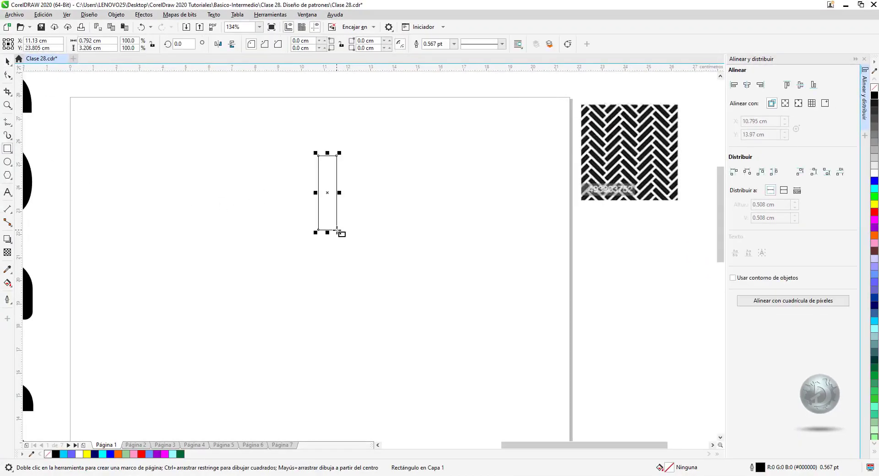
Set the rectangle's size to 0.5 cm wide and 2 cm high.
{"action": "double_click", "coordinate": [111, 41]}
{"action": "type", "text": "0.5"}
{"action": "key", "text": "Tab"}
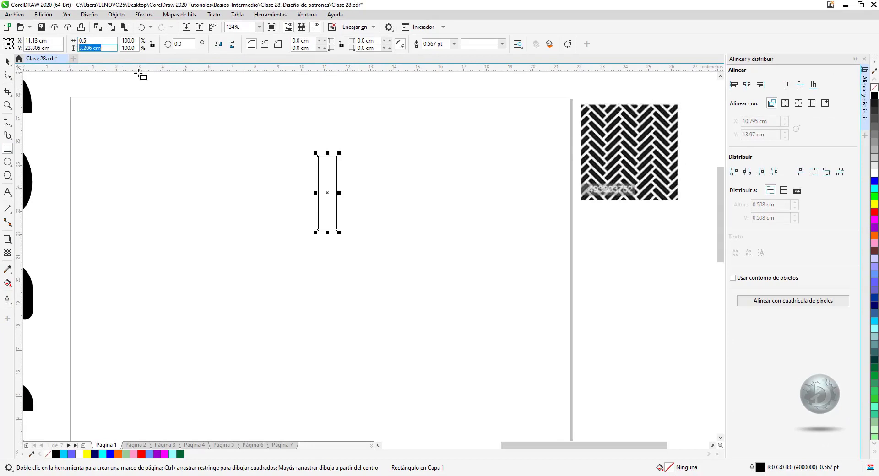
{"action": "type", "text": "2"}
{"action": "key", "text": "Return"}
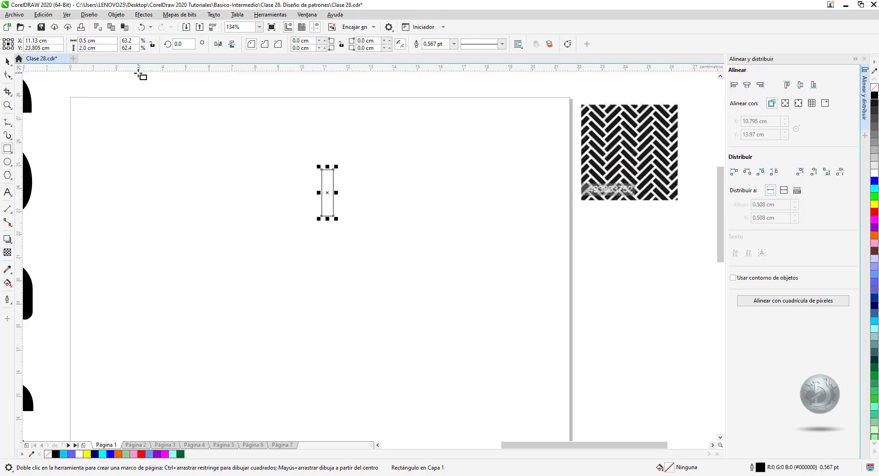
Create a copy of the rectangle rotated 90 degrees about its centre so the two form a cross.
{"action": "left_click", "coordinate": [7, 60]}
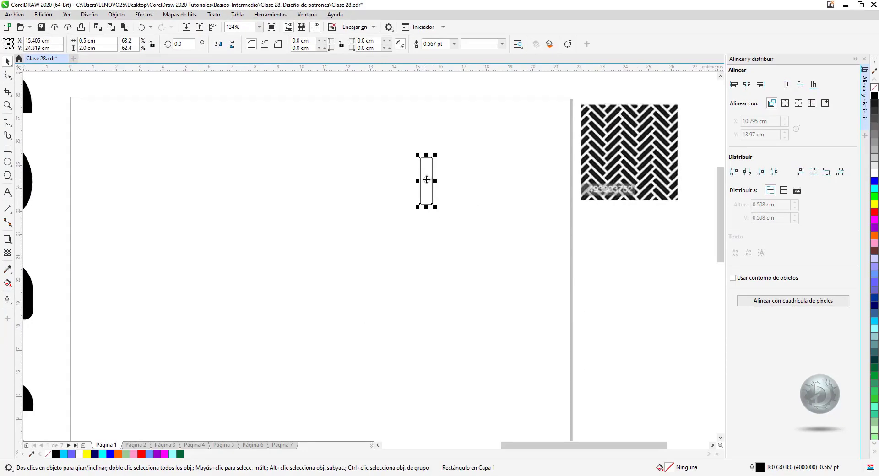
{"action": "left_click", "coordinate": [427, 180]}
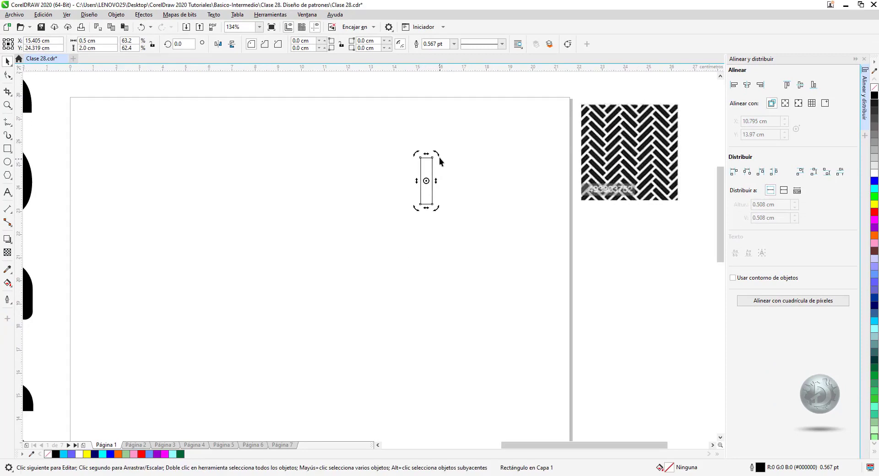
{"action": "left_click_drag", "start_coordinate": [435, 153], "coordinate": [443, 188]}
Align the two crossed rectangles by their left and bottom edges to form an L.
{"action": "left_click_drag", "start_coordinate": [402, 140], "coordinate": [480, 223]}
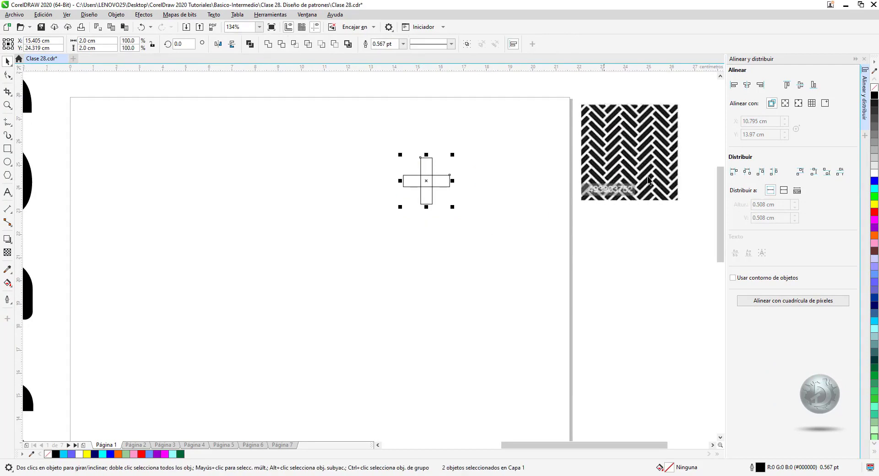
{"action": "left_click", "coordinate": [734, 84]}
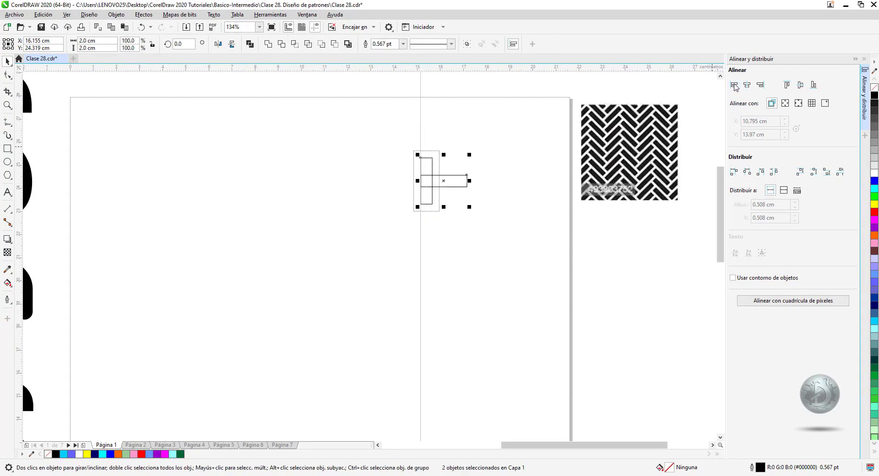
{"action": "left_click", "coordinate": [814, 86]}
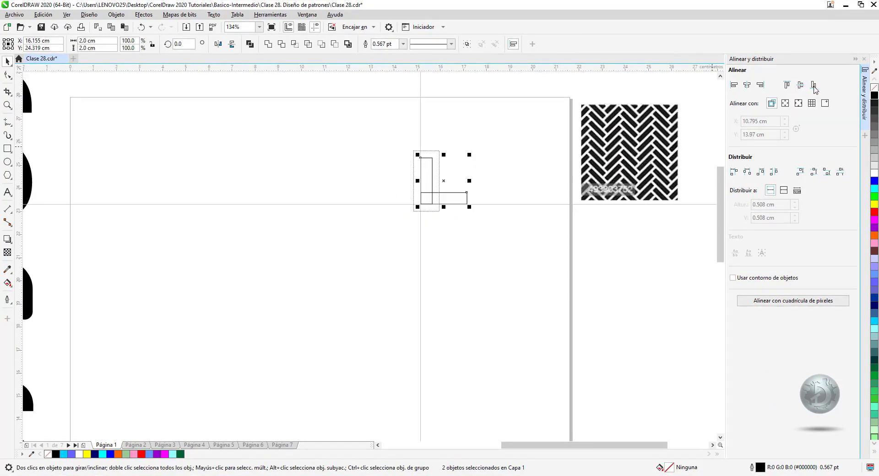
{"action": "left_click", "coordinate": [467, 217]}
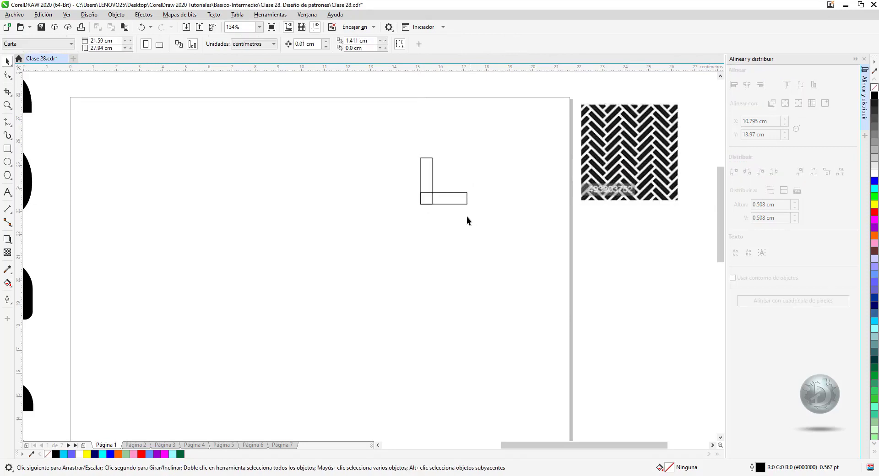
Mirror the horizontal rectangle below the vertical one and nudge it down to leave a gap of about 0.17 cm.
{"action": "left_click", "coordinate": [454, 196]}
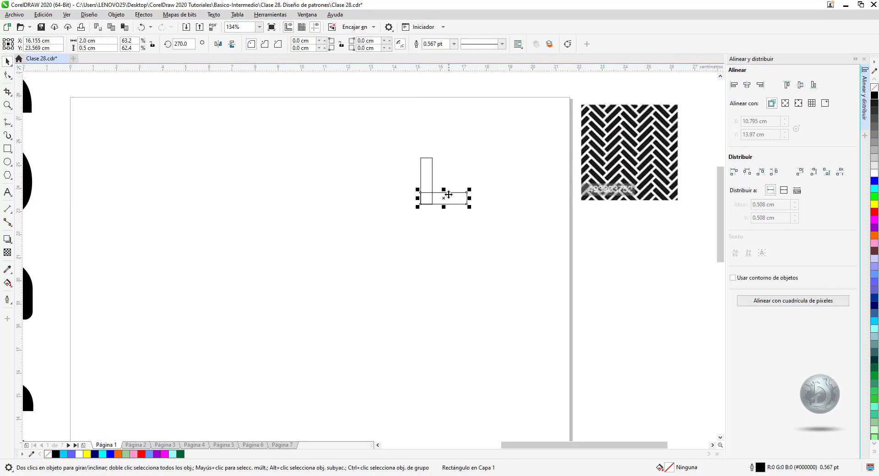
{"action": "left_click_drag", "start_coordinate": [444, 189], "coordinate": [447, 211]}
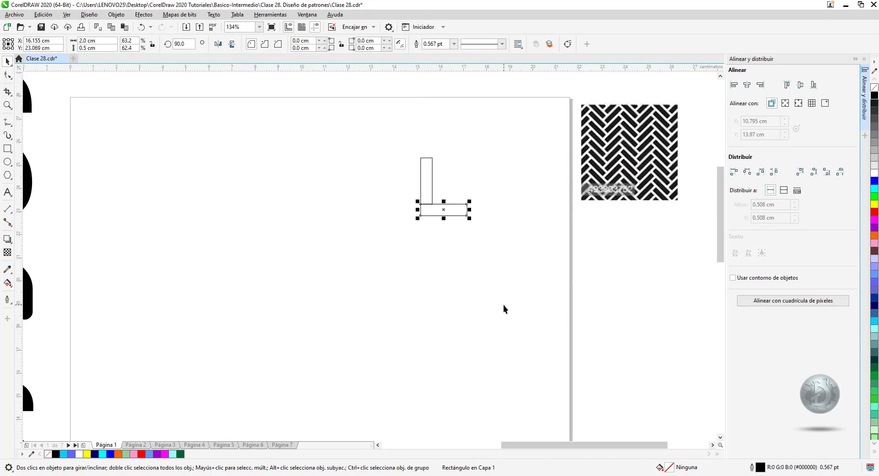
{"action": "key", "text": "Down"}
{"action": "key", "text": "Down"}
{"action": "key", "text": "Down"}
{"action": "key", "text": "Down"}
{"action": "key", "text": "Down"}
{"action": "key", "text": "Down"}
{"action": "key", "text": "Down"}
{"action": "key", "text": "Down"}
{"action": "key", "text": "Down"}
{"action": "key", "text": "Down"}
{"action": "key", "text": "Down"}
{"action": "key", "text": "Down"}
{"action": "key", "text": "Down"}
{"action": "key", "text": "Down"}
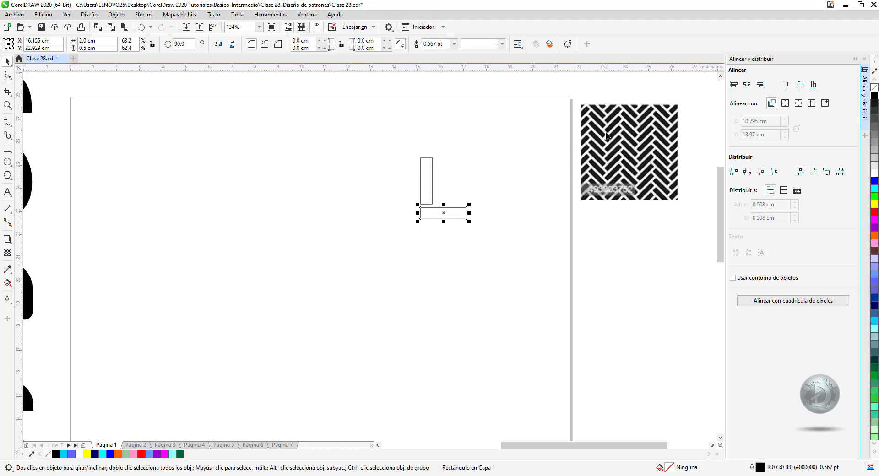
{"action": "key", "text": "Down"}
{"action": "key", "text": "Down"}
{"action": "key", "text": "Down"}
Group the two rectangles and rotate the group 45 degrees.
{"action": "left_click_drag", "start_coordinate": [399, 139], "coordinate": [502, 251]}
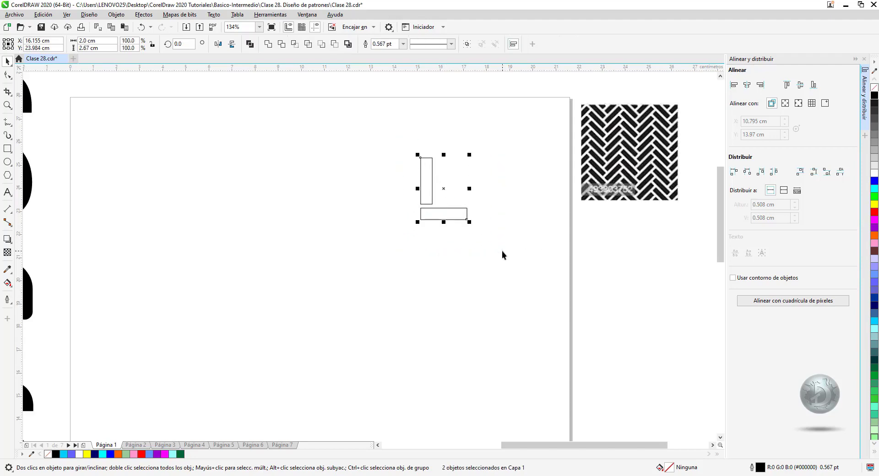
{"action": "left_click", "coordinate": [467, 44]}
{"action": "left_click", "coordinate": [182, 43]}
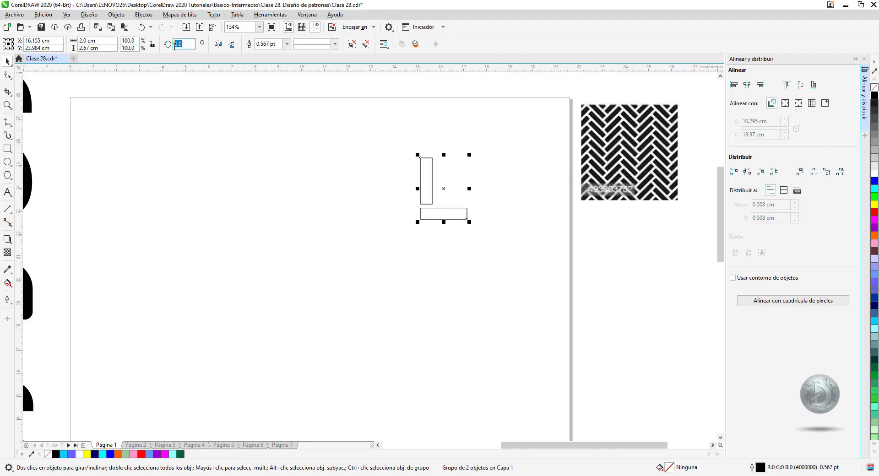
{"action": "type", "text": "45"}
{"action": "key", "text": "Return"}
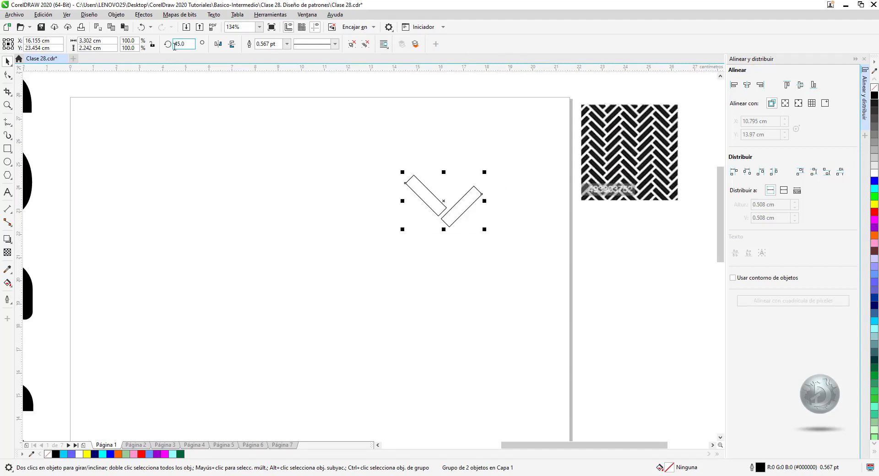
Move the V-shaped group to the page's upper-left corner, fill it with blue and remove its outline.
{"action": "left_click_drag", "start_coordinate": [430, 192], "coordinate": [112, 128]}
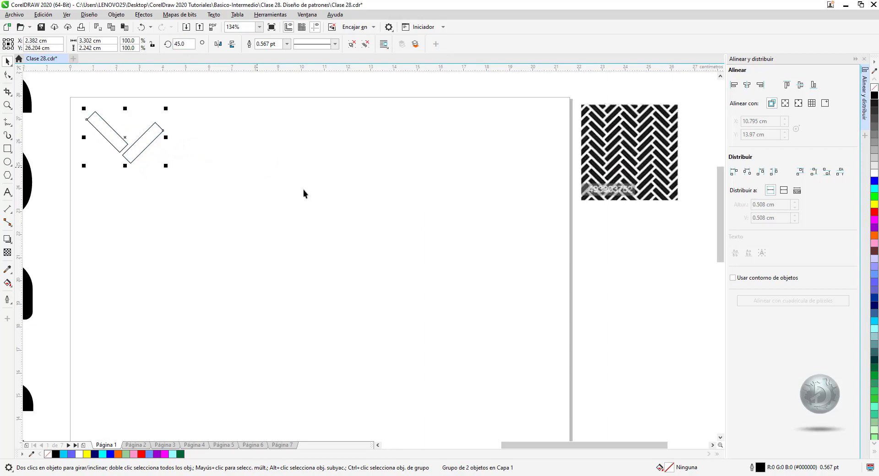
{"action": "left_click", "coordinate": [874, 182]}
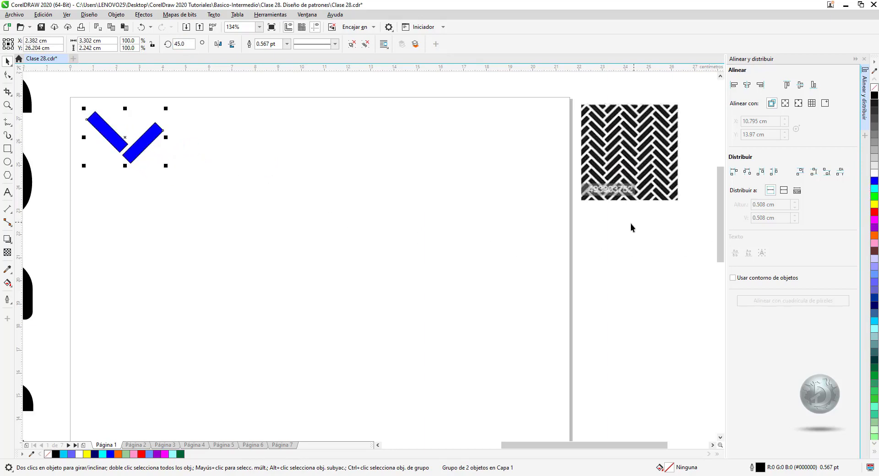
{"action": "right_click", "coordinate": [875, 89]}
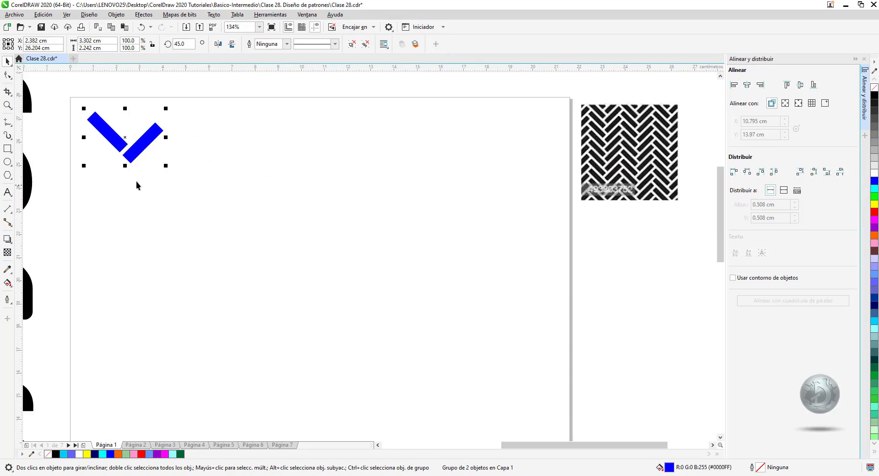
Copy the blue V just below the original and repeat the duplication down the page to form a full column.
{"action": "left_click", "coordinate": [8, 105]}
{"action": "left_click", "coordinate": [112, 44]}
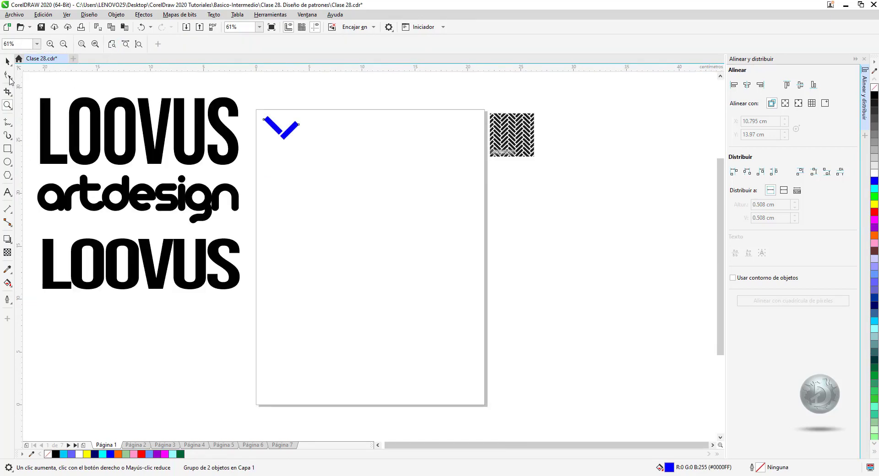
{"action": "left_click", "coordinate": [7, 61]}
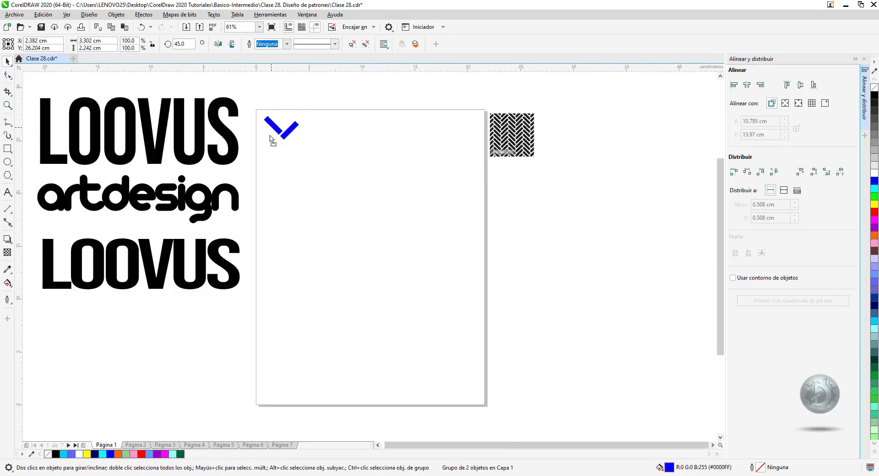
{"action": "left_click_drag", "start_coordinate": [270, 125], "coordinate": [274, 144]}
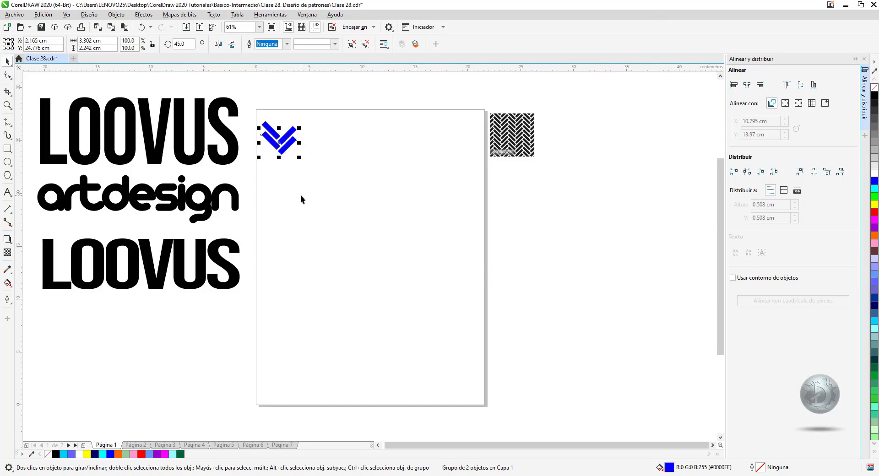
{"action": "key", "text": "ctrl+d"}
{"action": "key", "text": "ctrl+d"}
{"action": "key", "text": "ctrl+d"}
{"action": "key", "text": "ctrl+d"}
{"action": "key", "text": "ctrl+d"}
{"action": "key", "text": "ctrl+d"}
{"action": "key", "text": "ctrl+d"}
{"action": "key", "text": "ctrl+d"}
{"action": "key", "text": "ctrl+d"}
{"action": "key", "text": "ctrl+d"}
{"action": "key", "text": "ctrl+d"}
{"action": "key", "text": "ctrl+d"}
{"action": "key", "text": "ctrl+d"}
{"action": "key", "text": "ctrl+d"}
{"action": "key", "text": "ctrl+d"}
{"action": "key", "text": "ctrl+d"}
{"action": "key", "text": "ctrl+d"}
{"action": "key", "text": "ctrl+d"}
{"action": "key", "text": "ctrl+d"}
{"action": "key", "text": "ctrl+d"}
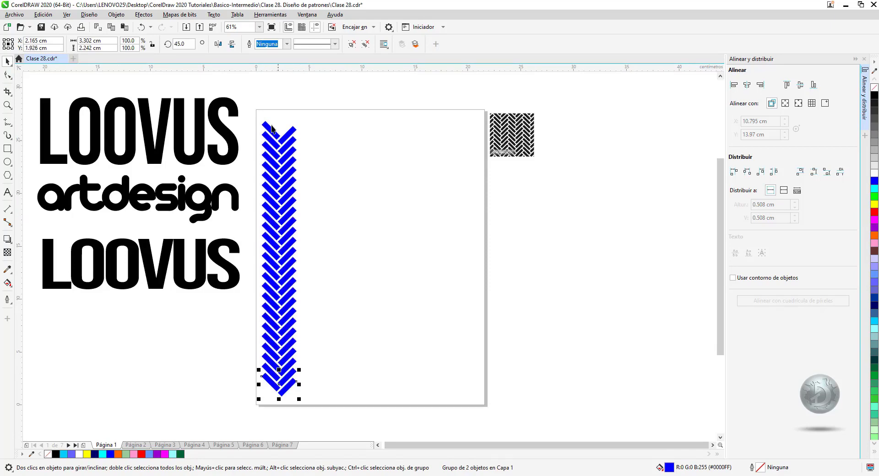
Copy the whole column of blue Vs alongside itself and repeat the duplication until the herringbone extends past the page's right edge.
{"action": "left_click_drag", "start_coordinate": [291, 291], "coordinate": [323, 291]}
{"action": "key", "text": "ctrl+d"}
{"action": "key", "text": "ctrl+d"}
{"action": "key", "text": "ctrl+d"}
{"action": "key", "text": "ctrl+d"}
{"action": "key", "text": "ctrl+d"}
{"action": "key", "text": "ctrl+d"}
{"action": "key", "text": "ctrl+d"}
{"action": "key", "text": "ctrl+d"}
{"action": "key", "text": "ctrl+d"}
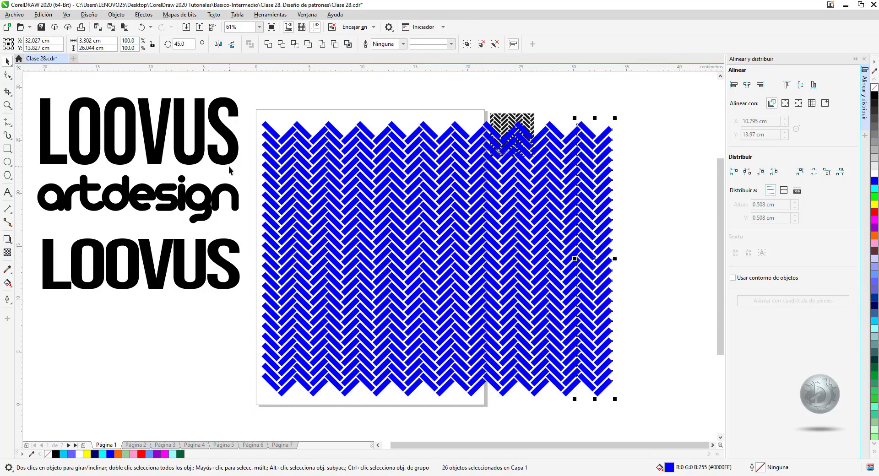
Scale the whole herringbone pattern down to about 20.3 by 15.9 cm to fit the page width and group it.
{"action": "left_click_drag", "start_coordinate": [615, 405], "coordinate": [478, 292]}
{"action": "key", "text": "ctrl+g"}
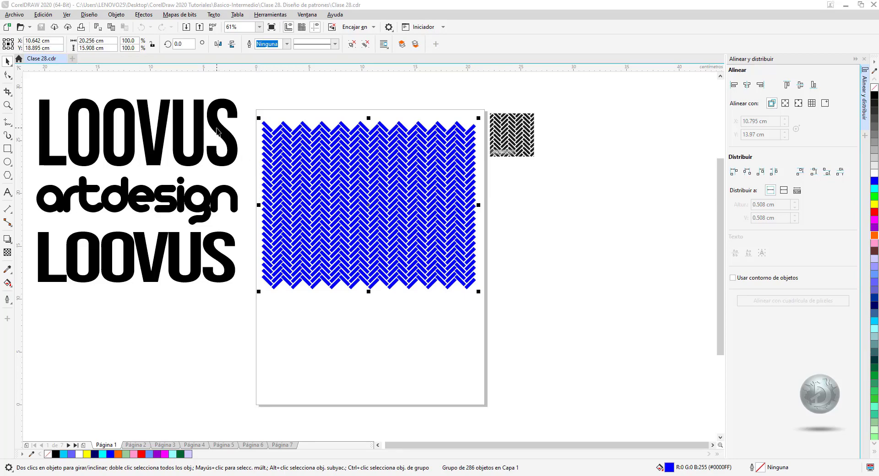
Place the LOOVUS artdesign text over the herringbone pattern and intersect the two.
{"action": "left_click_drag", "start_coordinate": [217, 132], "coordinate": [452, 169]}
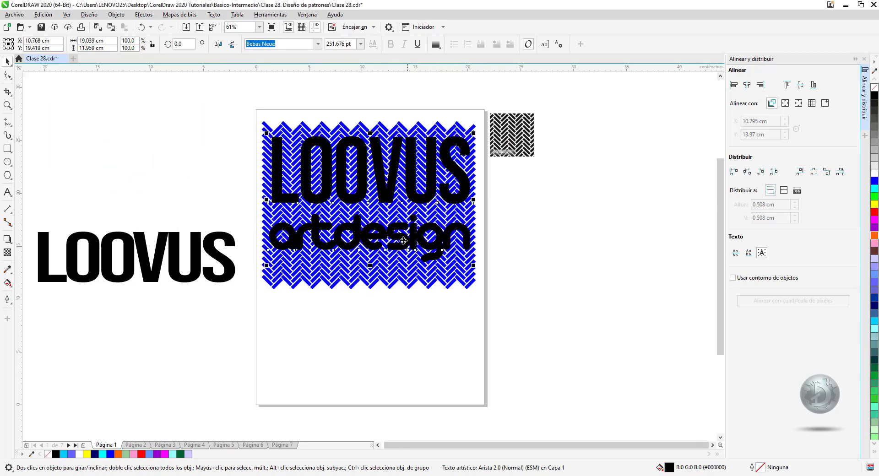
{"action": "left_click", "coordinate": [386, 274], "text": "shift"}
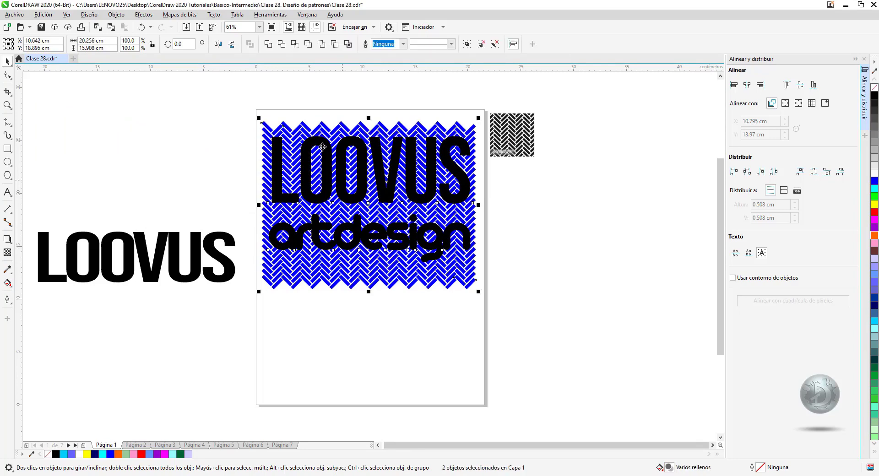
{"action": "left_click", "coordinate": [295, 45]}
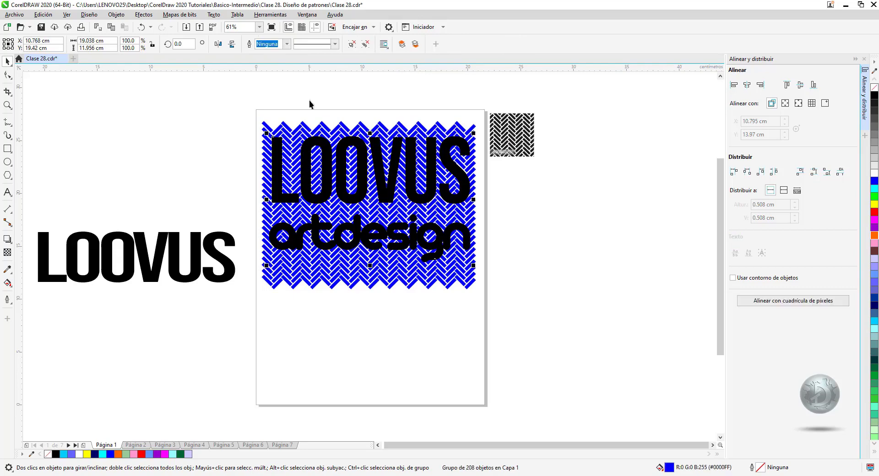
Move the patterned lettering off the page to its left and the black LOOVUS artdesign text to its right.
{"action": "left_click_drag", "start_coordinate": [368, 199], "coordinate": [142, 161]}
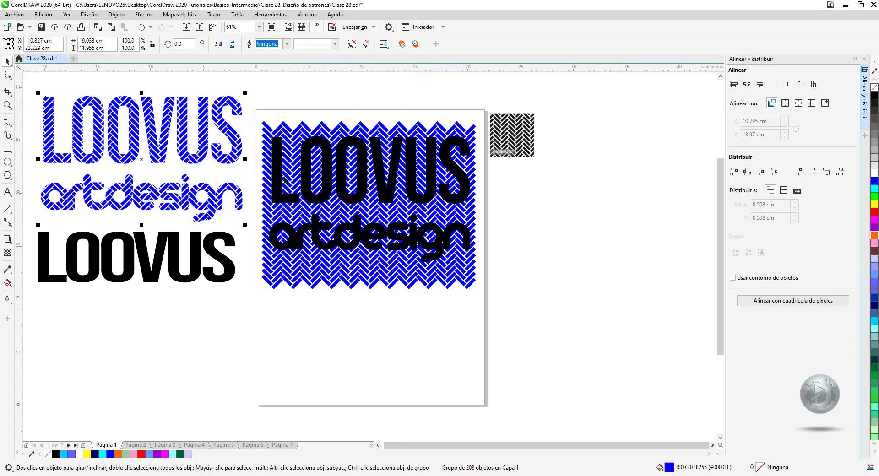
{"action": "left_click_drag", "start_coordinate": [285, 180], "coordinate": [515, 148]}
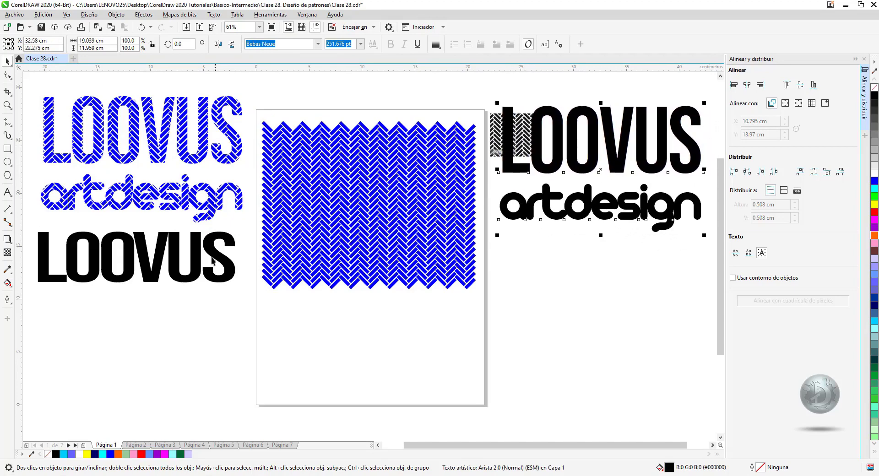
Intersect the remaining LOOVUS text with the herringbone pattern and place the patterned result beneath the patterned artdesign lettering.
{"action": "left_click_drag", "start_coordinate": [211, 255], "coordinate": [447, 247]}
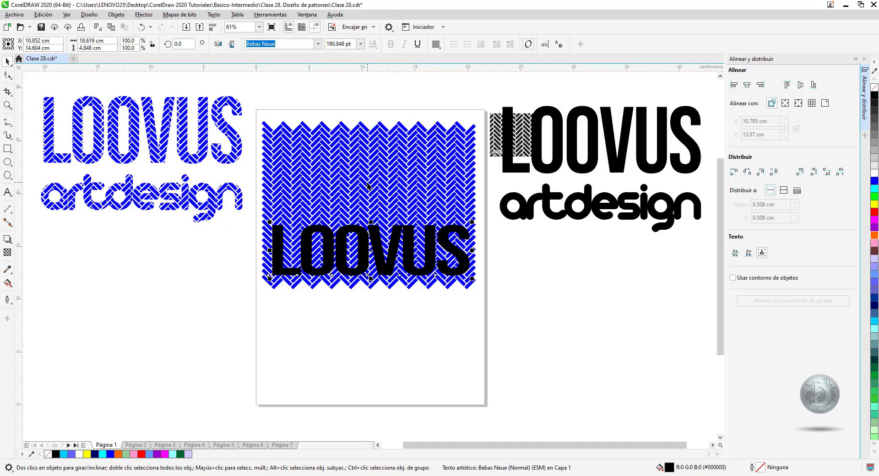
{"action": "key", "text": "Tab"}
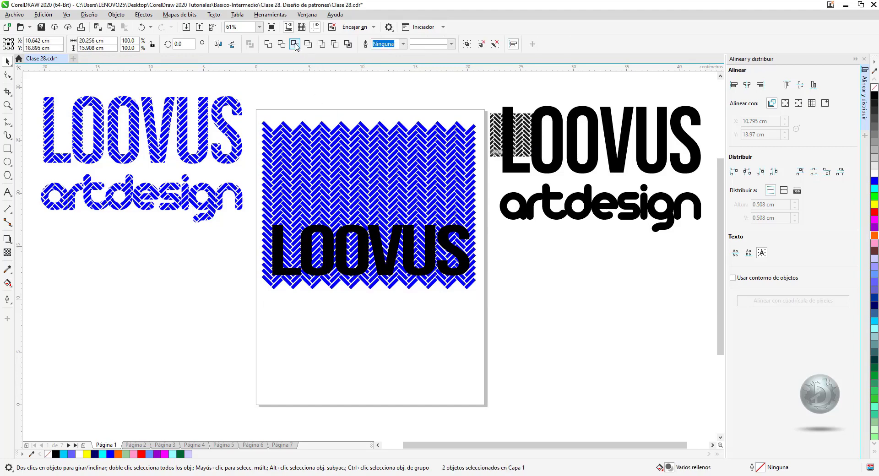
{"action": "left_click_drag", "start_coordinate": [370, 250], "coordinate": [143, 281]}
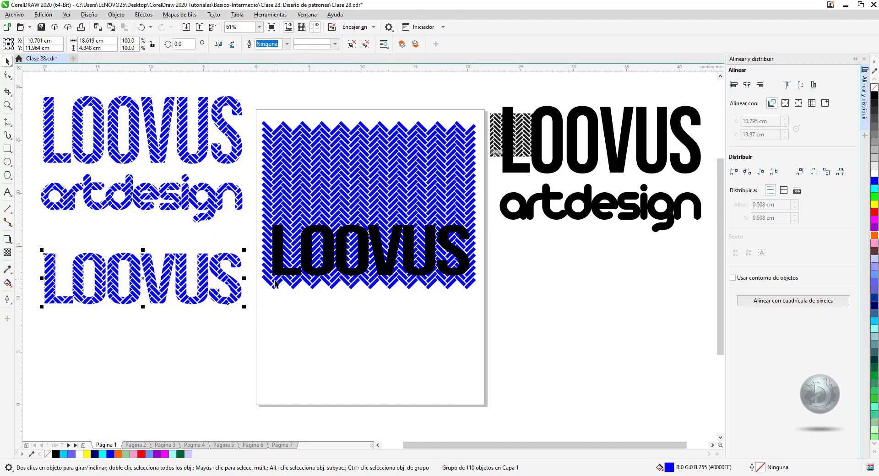
Move the black LOOVUS text off the page beneath the black artdesign text and fill the lower patterned LOOVUS with purple (#9900CC).
{"action": "left_click_drag", "start_coordinate": [330, 246], "coordinate": [564, 254]}
{"action": "left_click", "coordinate": [212, 266]}
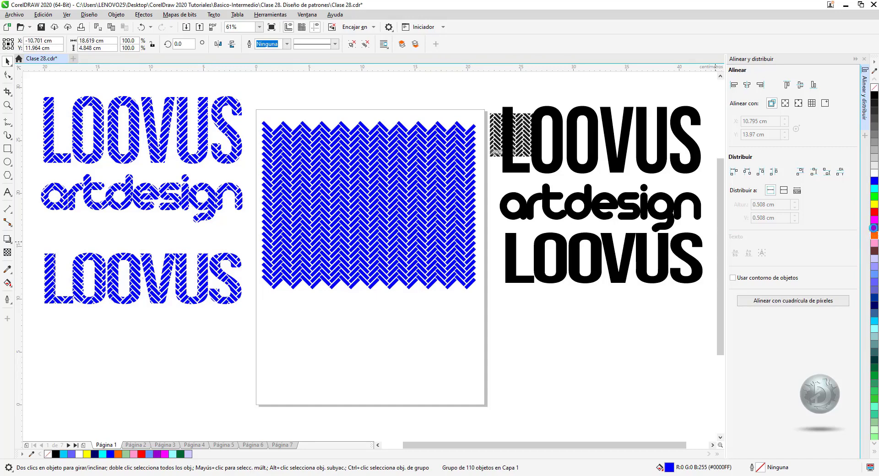
{"action": "left_click", "coordinate": [875, 231]}
Recolour the upper patterned LOOVUS artdesign lettering, trying red and settling on cyan (#00CCFF).
{"action": "left_click", "coordinate": [236, 143]}
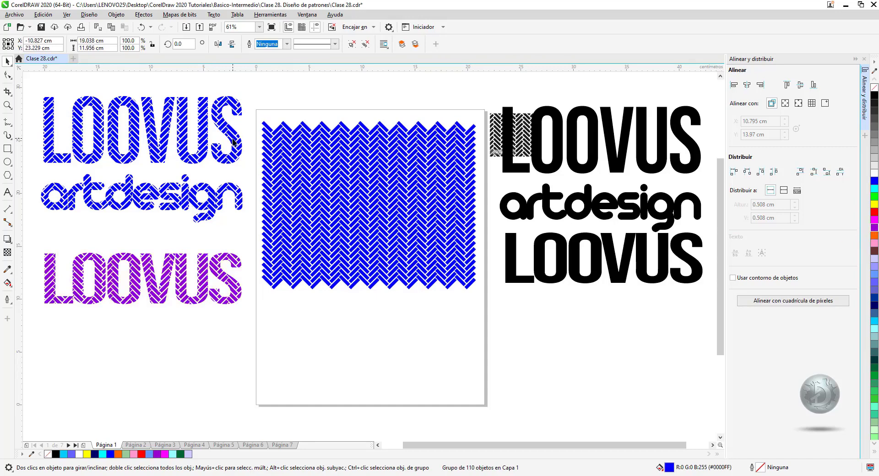
{"action": "left_click", "coordinate": [874, 213]}
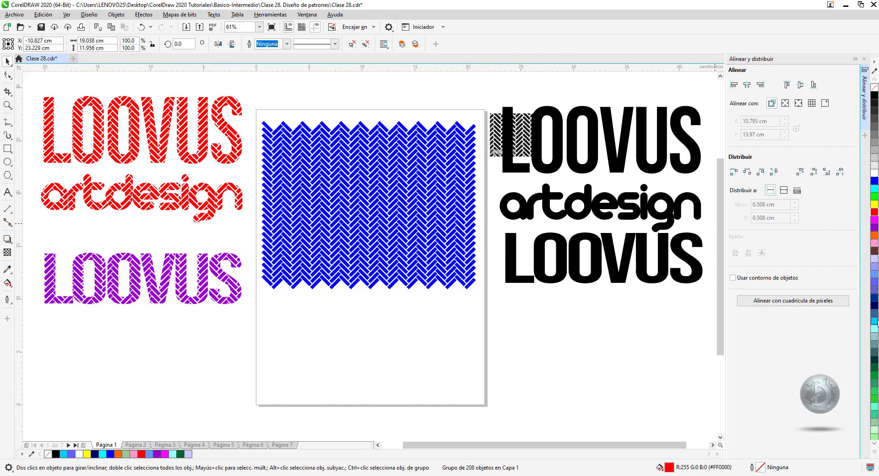
{"action": "left_click", "coordinate": [874, 321]}
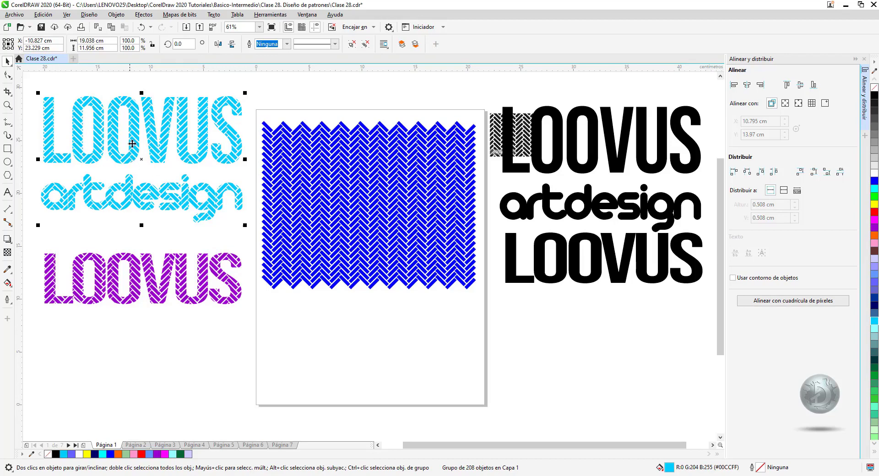
Ungroup the cyan patterned LOOVUS artdesign lettering and weld all its pieces into a single curve.
{"action": "left_click", "coordinate": [8, 283]}
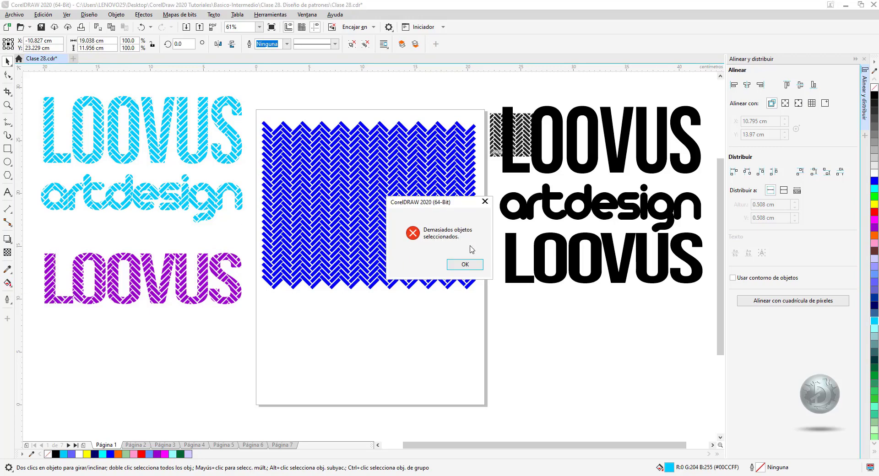
{"action": "left_click", "coordinate": [465, 264]}
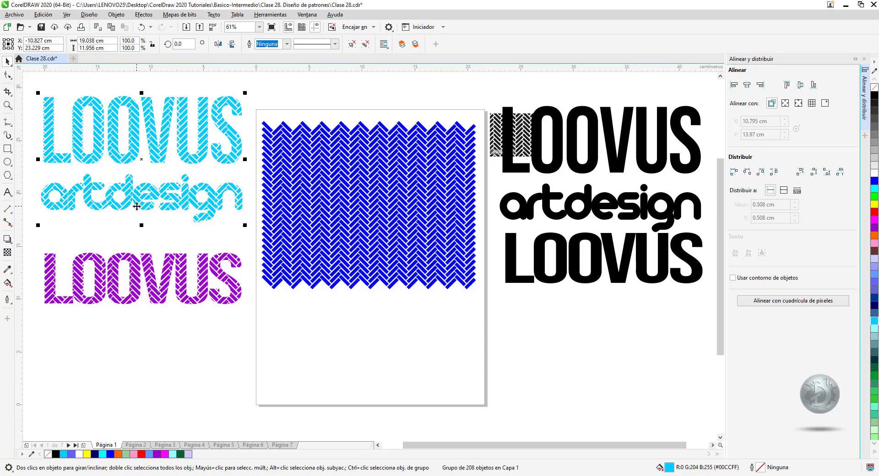
{"action": "left_click", "coordinate": [351, 44]}
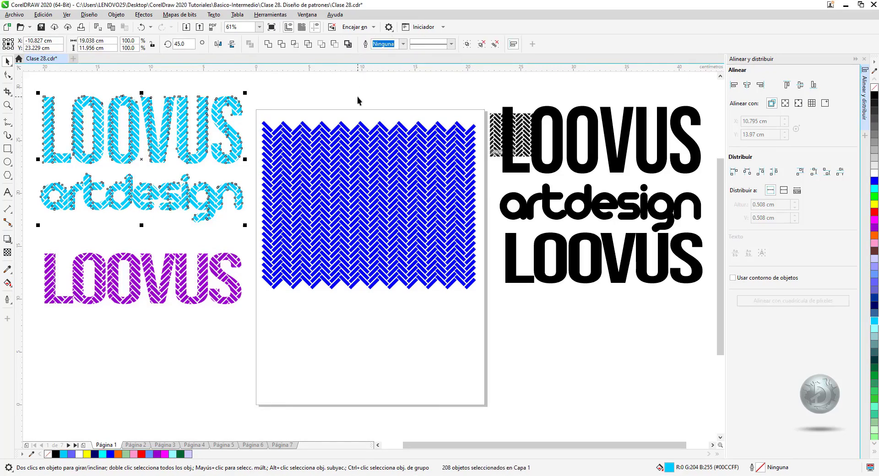
{"action": "left_click", "coordinate": [267, 44]}
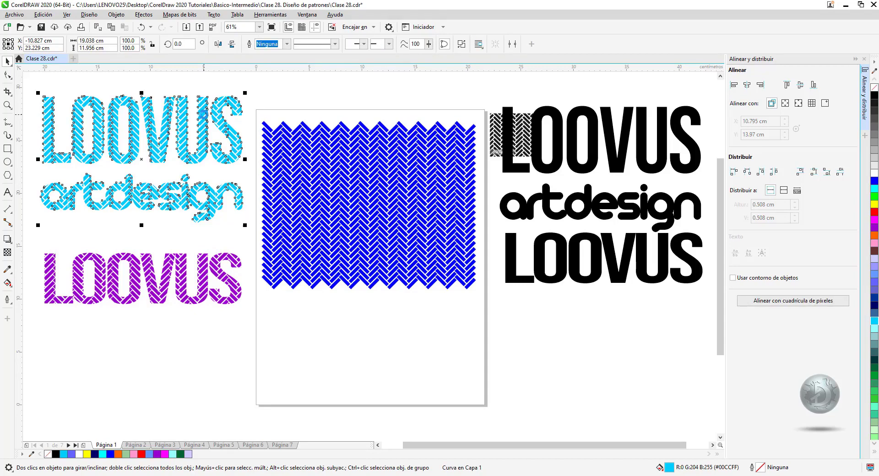
Apply a linear gradient running horizontally from cyan to purple across the welded LOOVUS artdesign lettering.
{"action": "left_click", "coordinate": [9, 284]}
{"action": "left_click", "coordinate": [45, 283]}
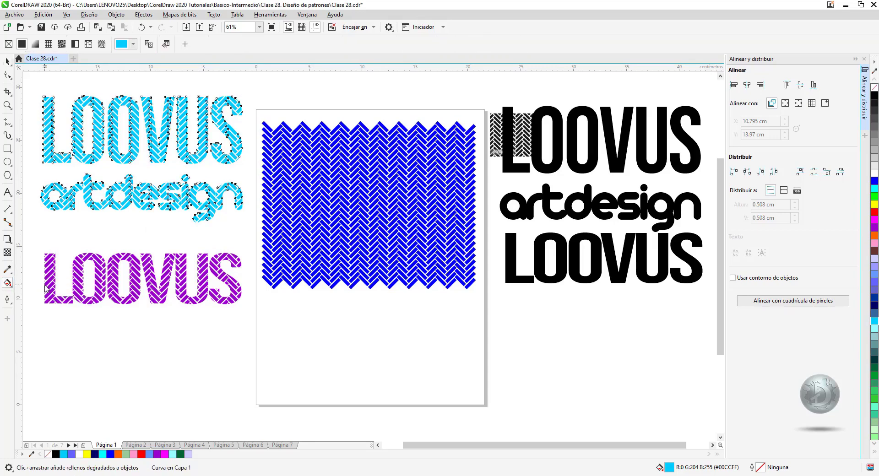
{"action": "left_click_drag", "start_coordinate": [41, 140], "coordinate": [243, 152]}
{"action": "left_click_drag", "start_coordinate": [876, 231], "coordinate": [254, 153]}
{"action": "left_click", "coordinate": [244, 153]}
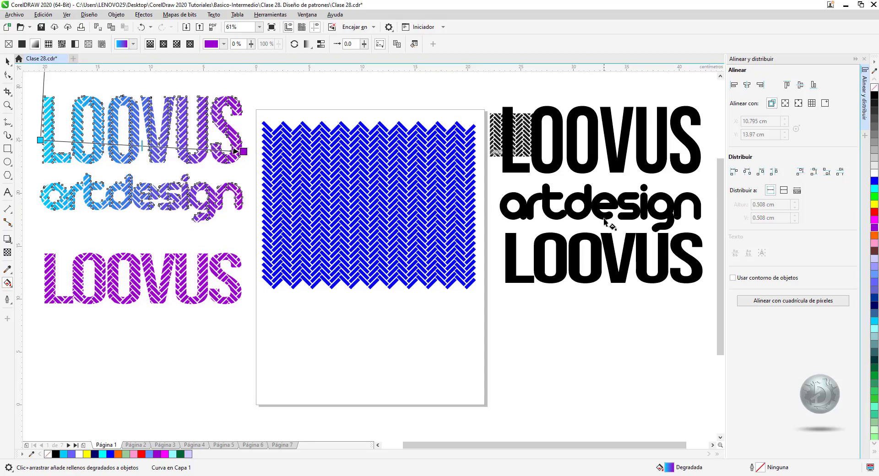
Add a cyan colour stop within the lettering's gradient, make its start magenta and switch the gradient to elliptical.
{"action": "left_click_drag", "start_coordinate": [876, 323], "coordinate": [191, 148]}
{"action": "left_click_drag", "start_coordinate": [340, 182], "coordinate": [41, 140]}
{"action": "left_click", "coordinate": [191, 149]}
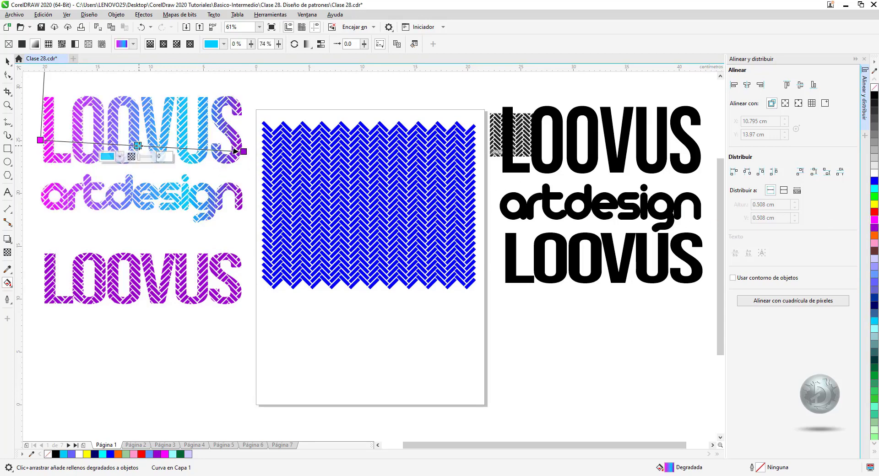
{"action": "left_click", "coordinate": [163, 44]}
{"action": "left_click", "coordinate": [7, 61]}
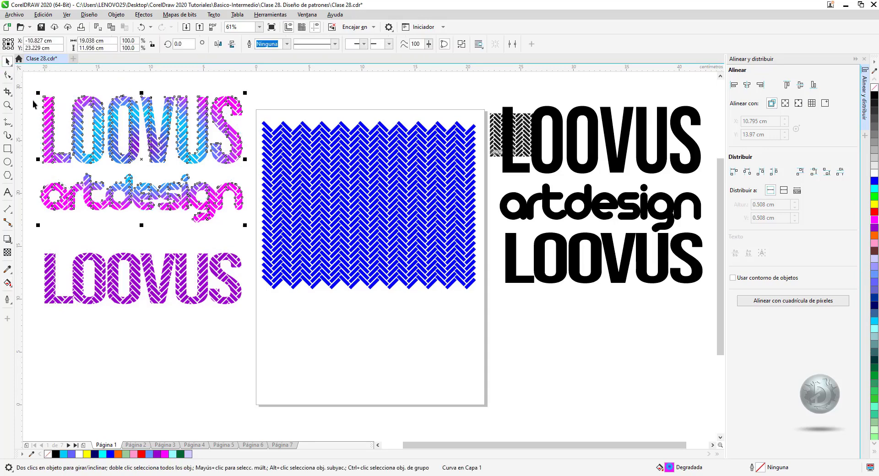
Try a purple-to-cyan gradient across the grouped lower patterned LOOVUS and switch it to an elliptical type.
{"action": "left_click", "coordinate": [201, 265]}
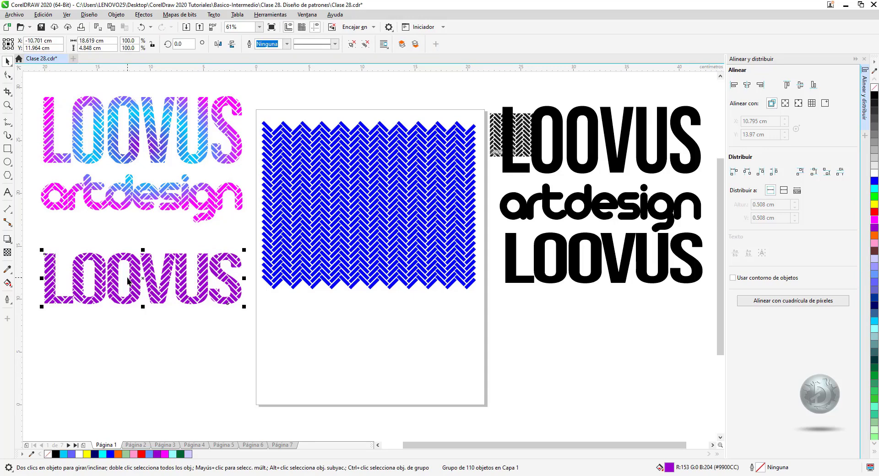
{"action": "left_click", "coordinate": [6, 283]}
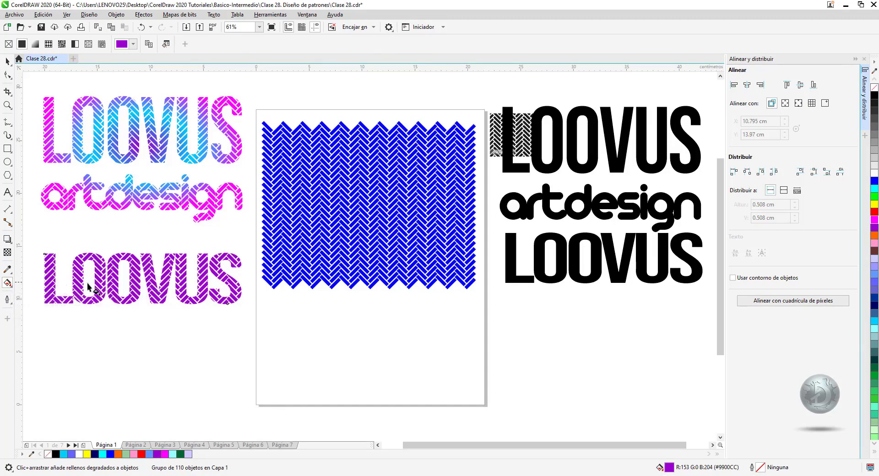
{"action": "left_click_drag", "start_coordinate": [42, 272], "coordinate": [240, 282]}
{"action": "left_click_drag", "start_coordinate": [875, 322], "coordinate": [239, 285]}
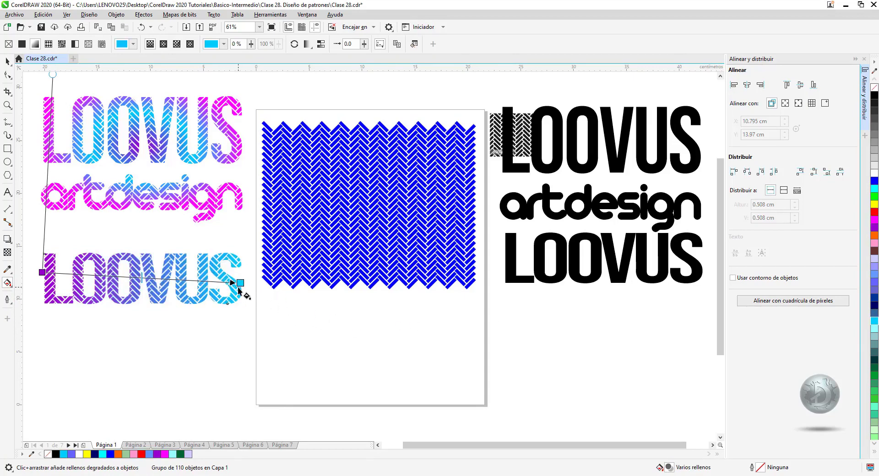
{"action": "left_click", "coordinate": [164, 46]}
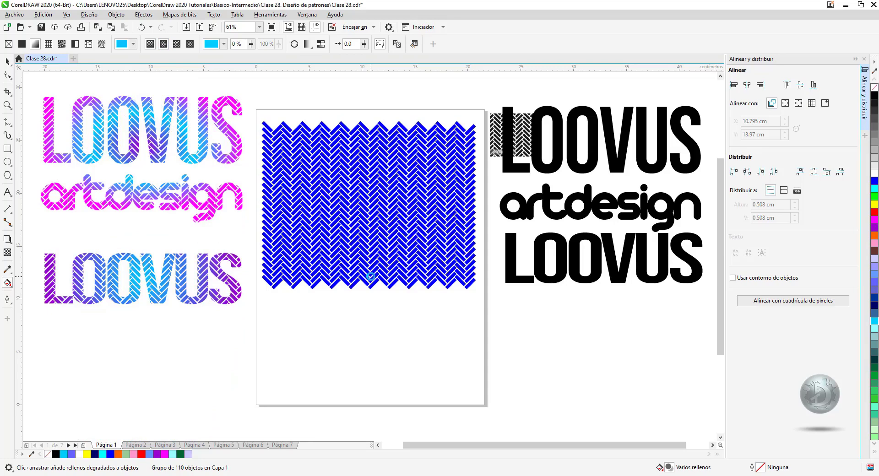
Undo the gradient changes made to the lower patterned LOOVUS.
{"action": "key", "text": "ctrl+z"}
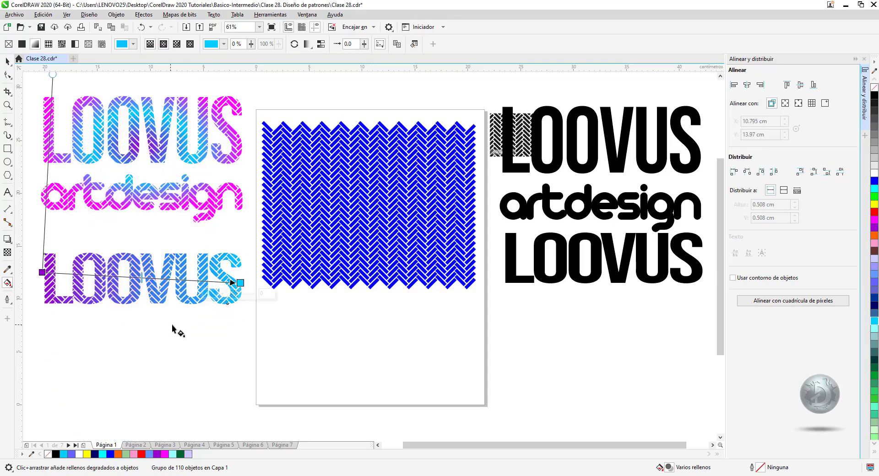
{"action": "key", "text": "ctrl+z"}
{"action": "key", "text": "ctrl+z"}
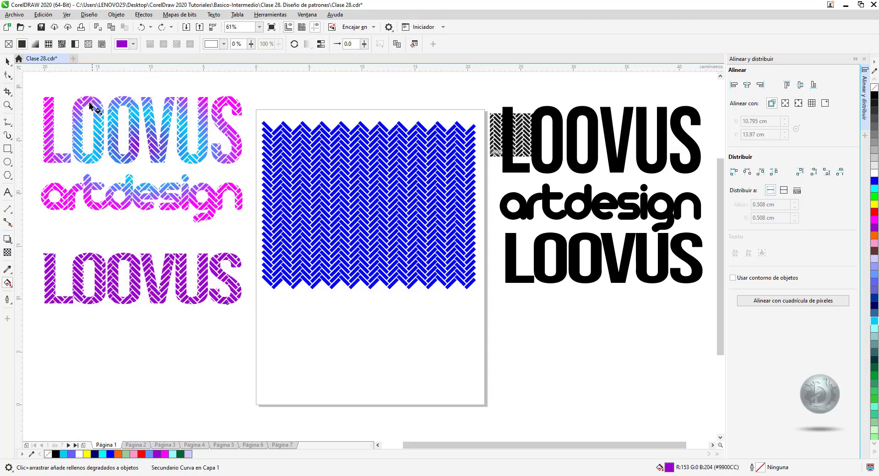
Ungroup the purple patterned LOOVUS and weld its pieces into a single curve.
{"action": "key", "text": "space"}
{"action": "left_click", "coordinate": [351, 46]}
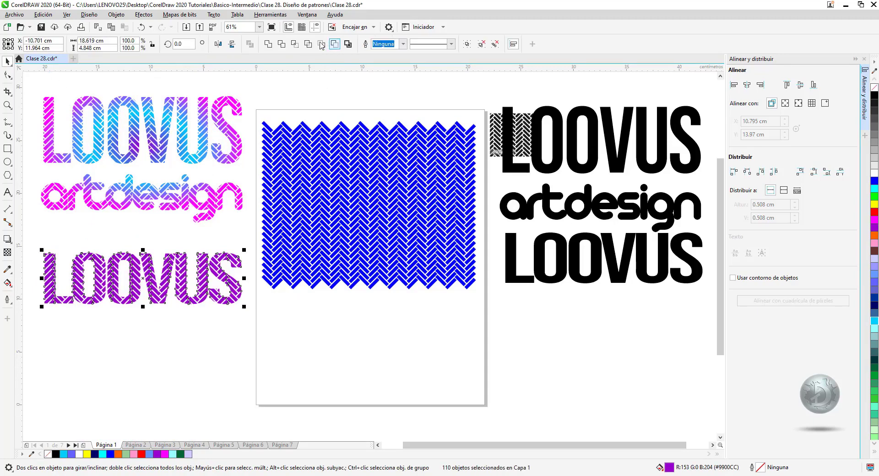
{"action": "left_click", "coordinate": [268, 44]}
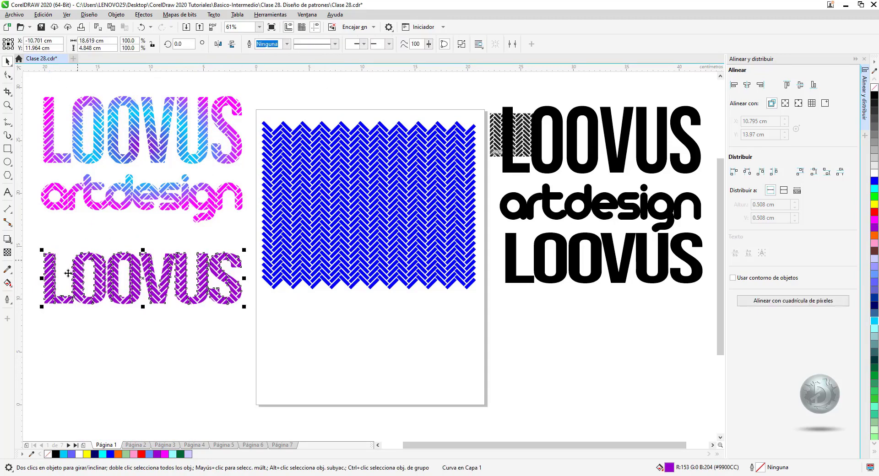
Give the welded LOOVUS a purple and white elliptical gradient and place it over the black LOOVUS text beneath artdesign.
{"action": "left_click", "coordinate": [7, 283]}
{"action": "left_click_drag", "start_coordinate": [238, 281], "coordinate": [224, 276]}
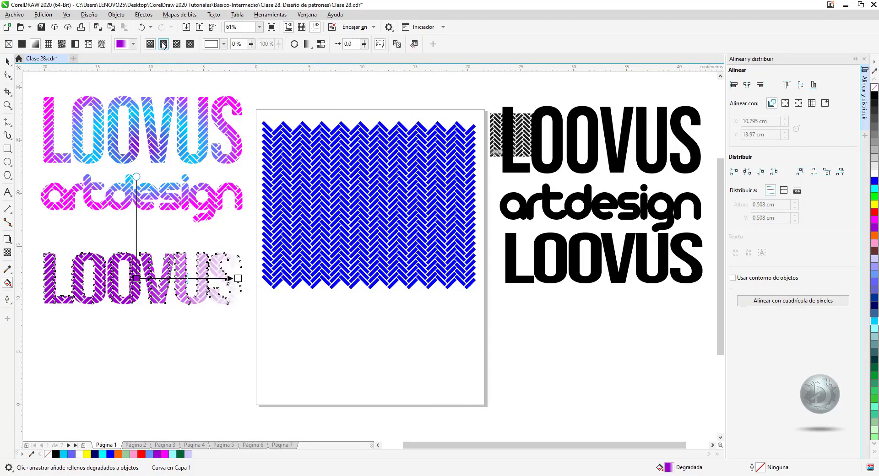
{"action": "left_click_drag", "start_coordinate": [127, 259], "coordinate": [158, 316]}
{"action": "key", "text": "space"}
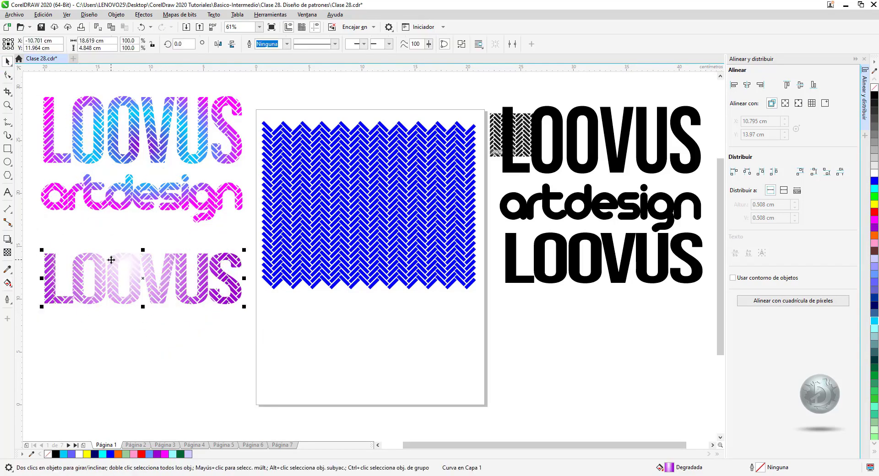
{"action": "left_click_drag", "start_coordinate": [114, 268], "coordinate": [575, 246]}
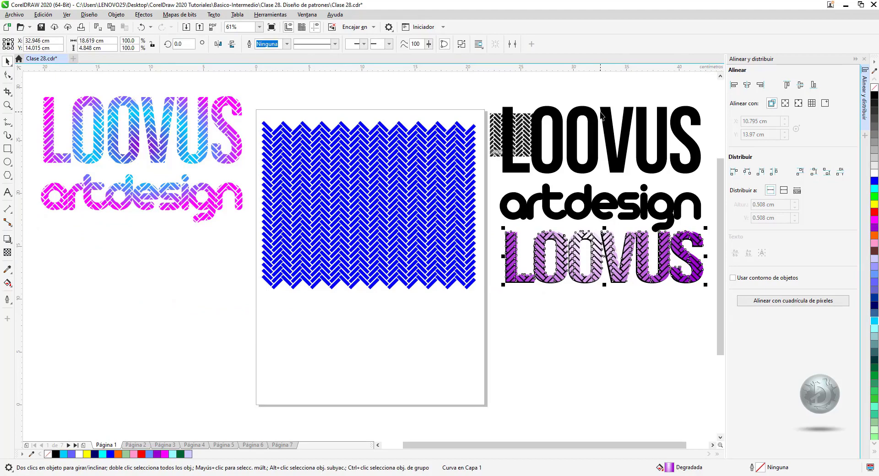
{"action": "left_click", "coordinate": [578, 312]}
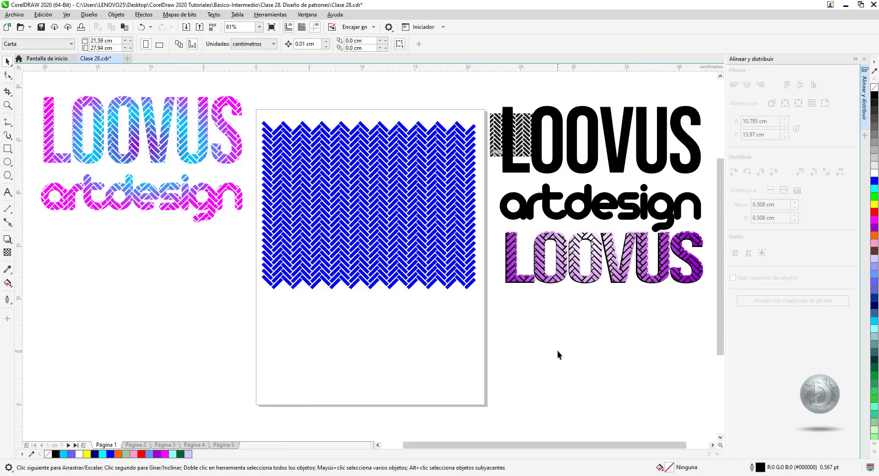
On Página 2, draw a square on the page near the octagon tile reference and set its size to 1 by 1 cm.
{"action": "left_click", "coordinate": [135, 445]}
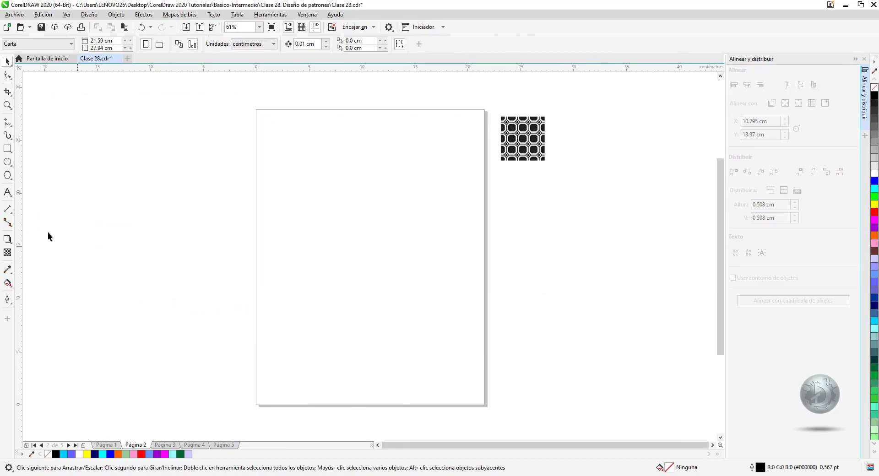
{"action": "left_click", "coordinate": [6, 106]}
{"action": "left_click_drag", "start_coordinate": [408, 89], "coordinate": [597, 202]}
{"action": "left_click", "coordinate": [8, 61]}
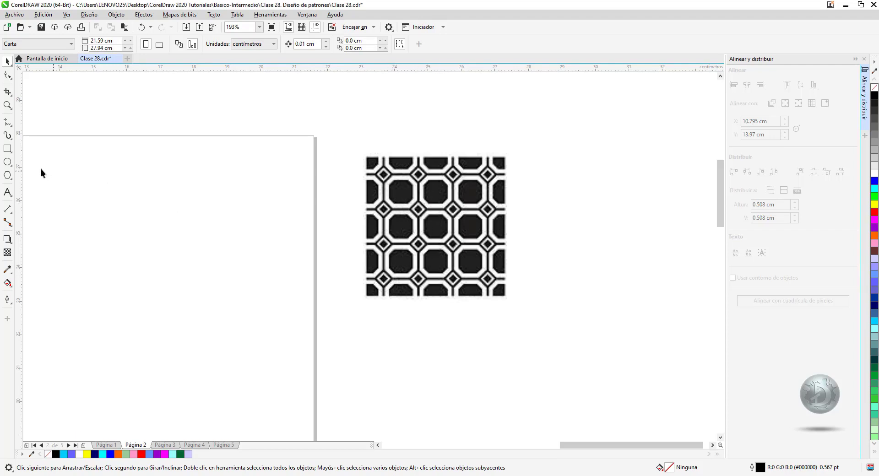
{"action": "left_click", "coordinate": [7, 150]}
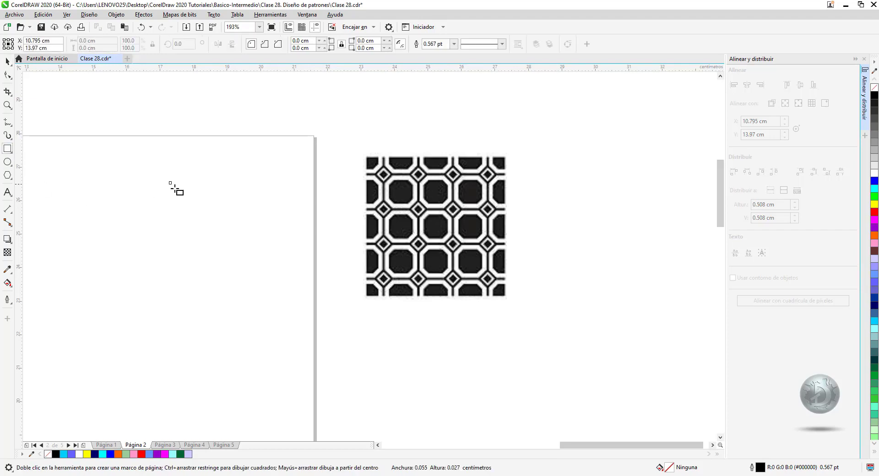
{"action": "left_click_drag", "start_coordinate": [169, 181], "coordinate": [214, 230]}
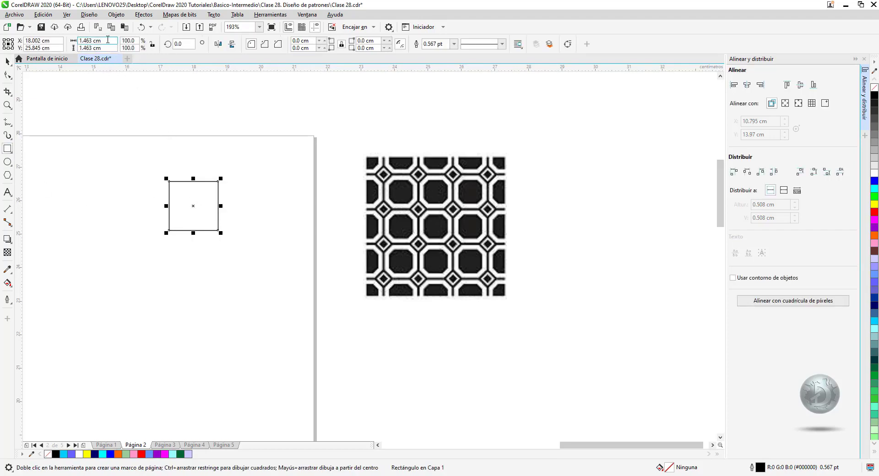
{"action": "left_click_drag", "start_coordinate": [102, 41], "coordinate": [70, 43]}
{"action": "type", "text": "1"}
{"action": "key", "text": "Tab"}
{"action": "type", "text": "1"}
{"action": "key", "text": "Return"}
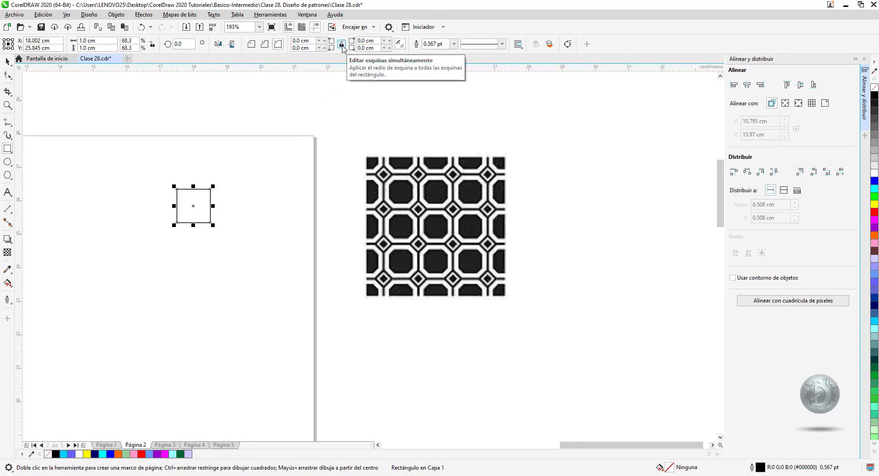
Chamfer all four corners of the square by about 0.23 cm to form an octagon.
{"action": "left_click", "coordinate": [7, 75]}
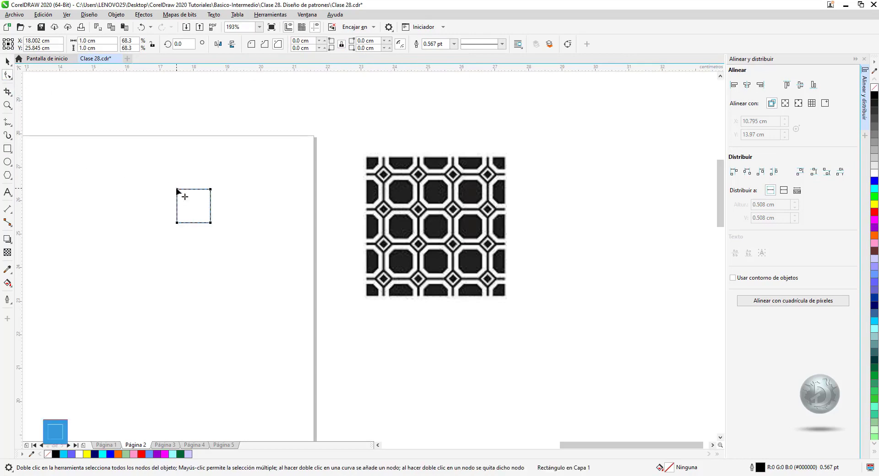
{"action": "left_click_drag", "start_coordinate": [176, 190], "coordinate": [182, 200]}
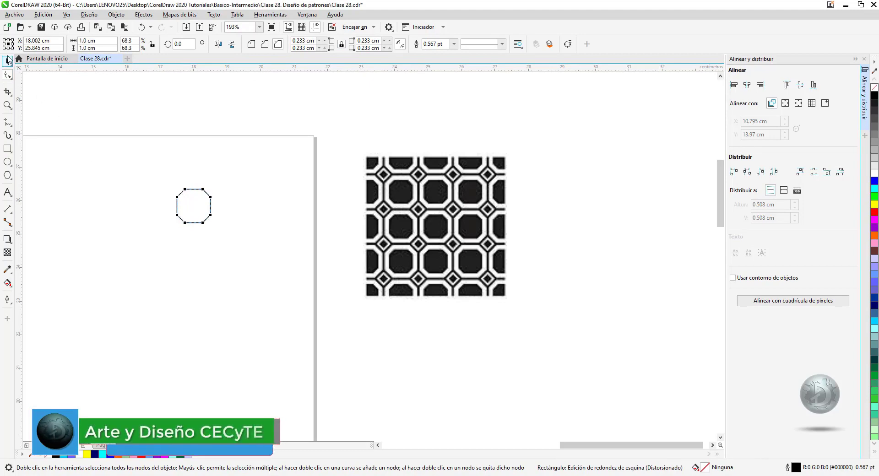
{"action": "key", "text": "space"}
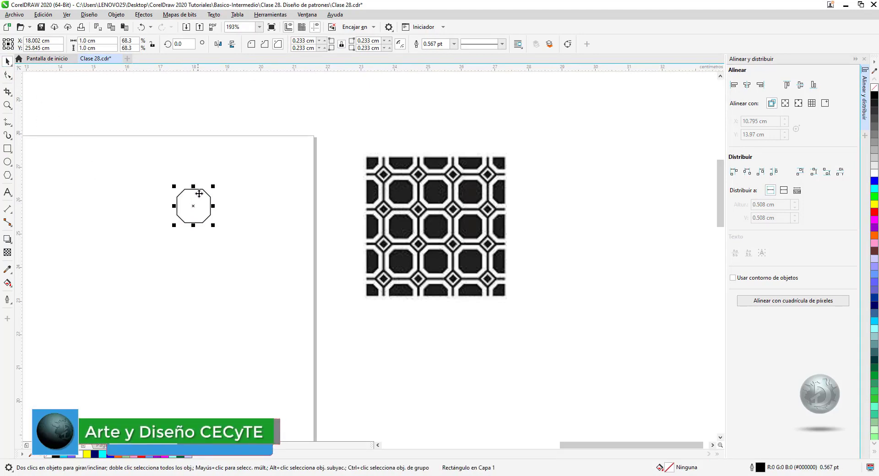
Create a smaller concentric copy of the octagon about 0.67 cm wide and fill it black without an outline.
{"action": "left_click_drag", "start_coordinate": [212, 185], "coordinate": [206, 188]}
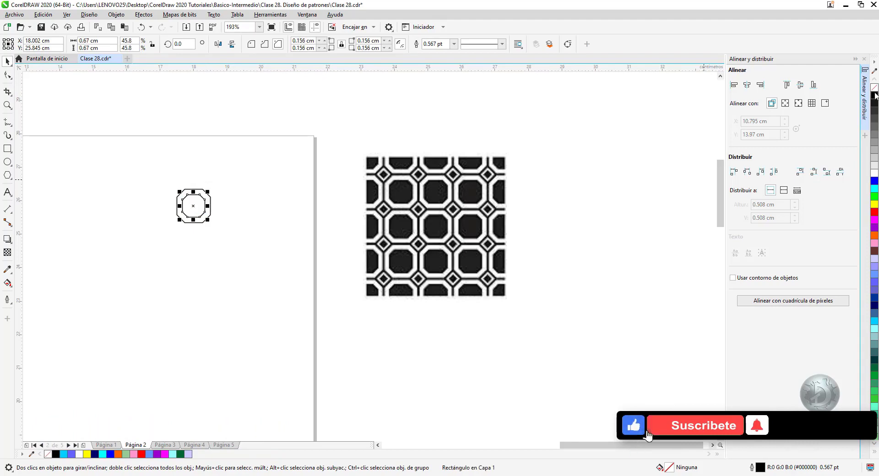
{"action": "left_click", "coordinate": [875, 95]}
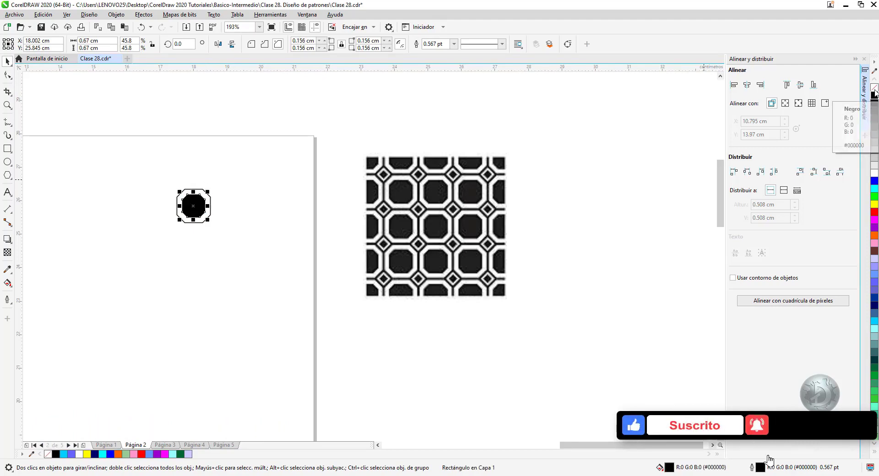
{"action": "left_click", "coordinate": [258, 182]}
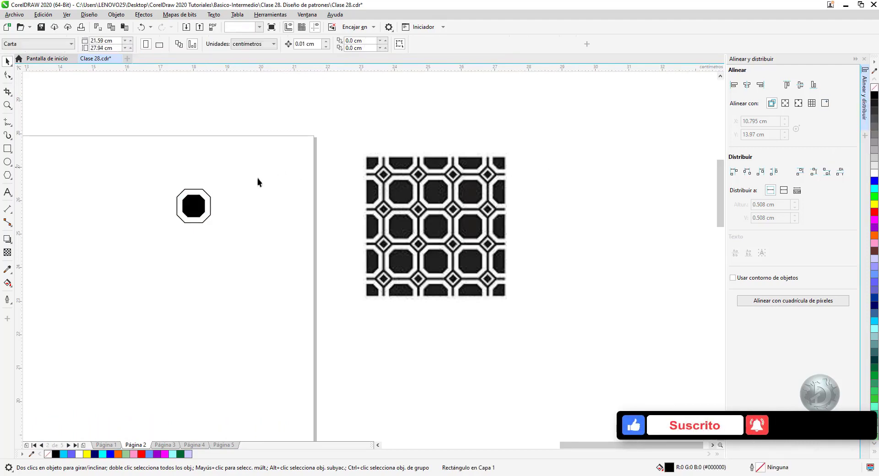
Set the outer octagon's outline to 2.0 pt and group it with the inner black octagon.
{"action": "left_click", "coordinate": [210, 205]}
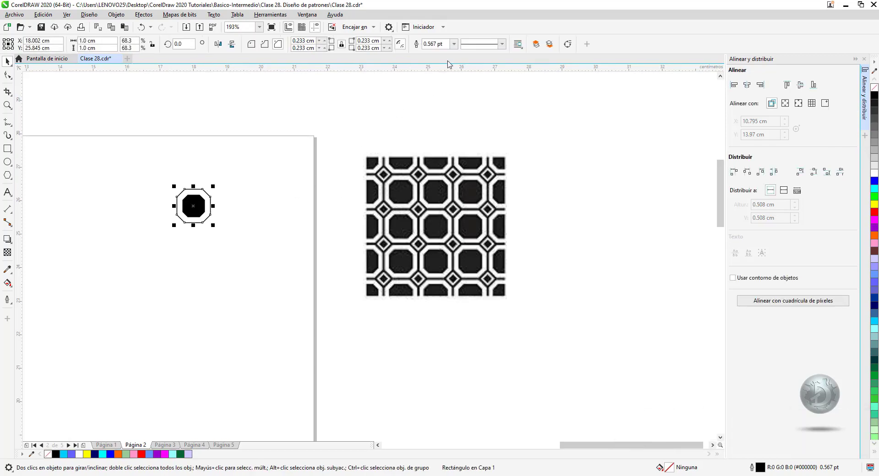
{"action": "left_click", "coordinate": [453, 44]}
{"action": "left_click", "coordinate": [435, 93]}
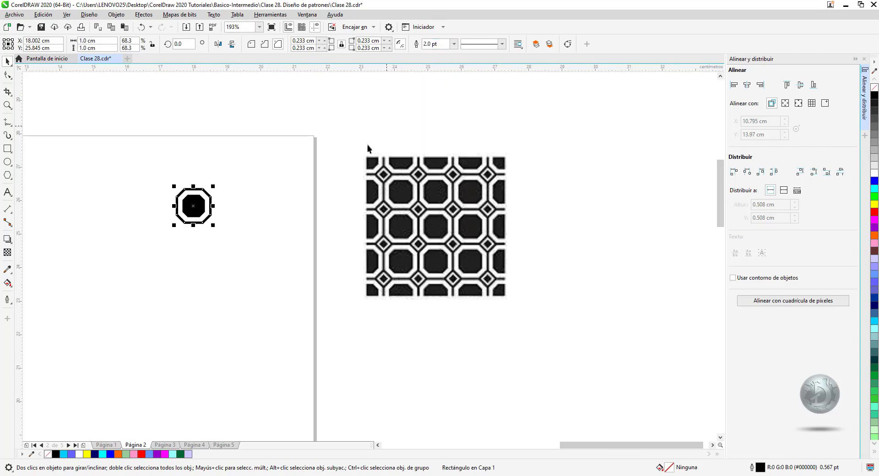
{"action": "left_click", "coordinate": [278, 213]}
{"action": "left_click_drag", "start_coordinate": [152, 172], "coordinate": [248, 256]}
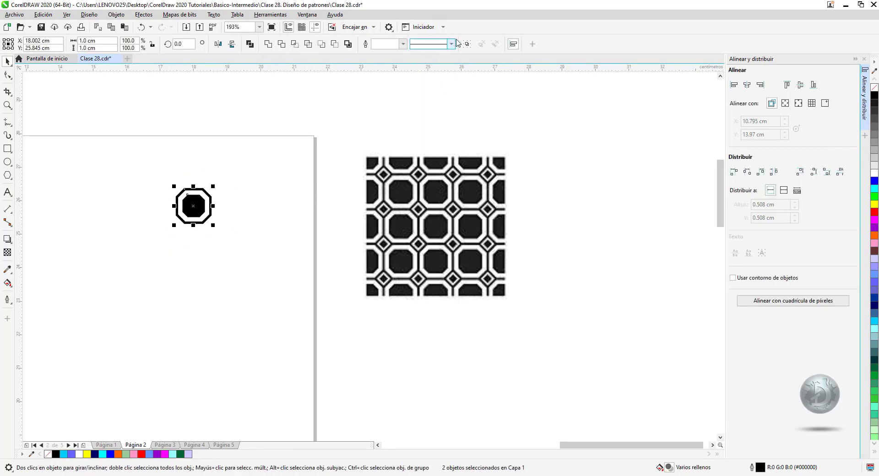
{"action": "key", "text": "ctrl+g"}
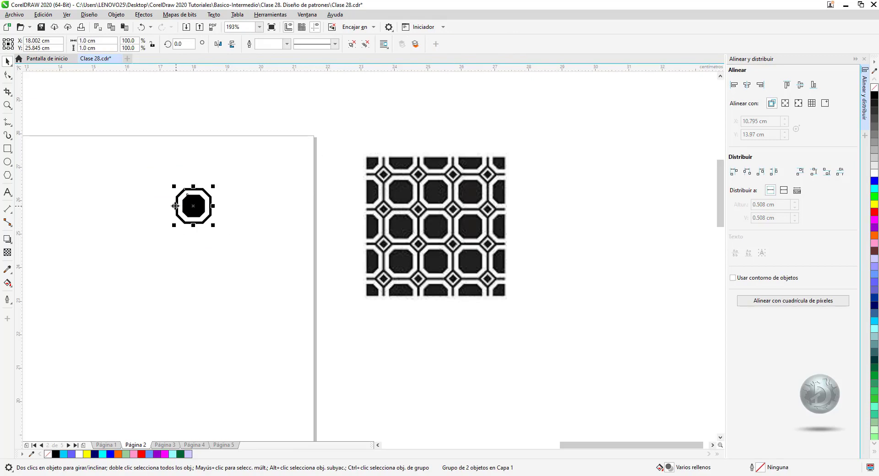
Copy the octagon group to its adjoining right side, then copy the pair directly below to form a two-by-two block.
{"action": "left_click_drag", "start_coordinate": [174, 206], "coordinate": [221, 206]}
{"action": "right_click", "coordinate": [221, 206]}
{"action": "left_click_drag", "start_coordinate": [157, 166], "coordinate": [267, 254]}
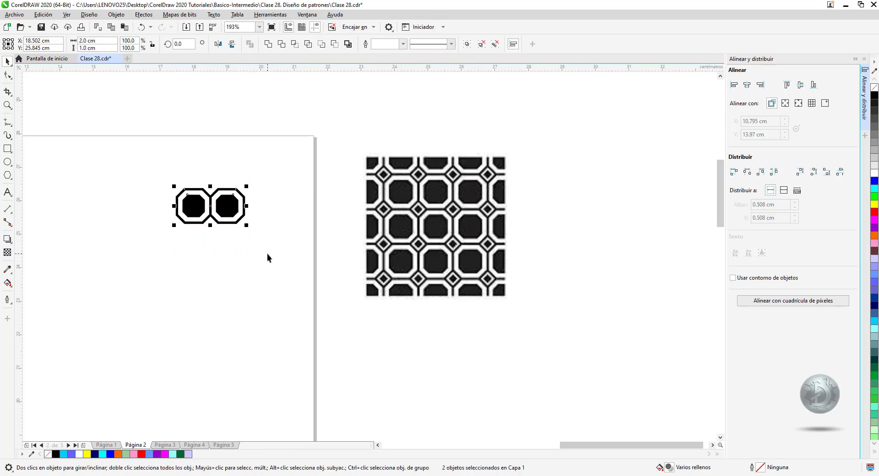
{"action": "left_click_drag", "start_coordinate": [210, 187], "coordinate": [212, 225]}
{"action": "right_click", "coordinate": [212, 225]}
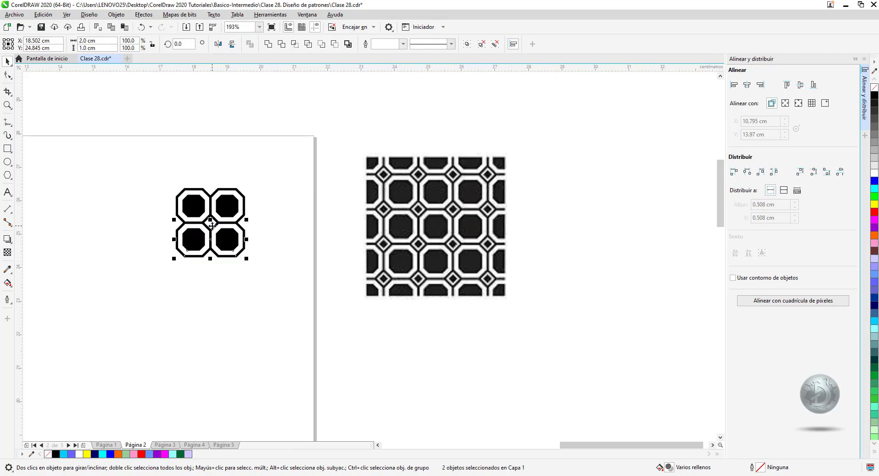
{"action": "left_click", "coordinate": [233, 329]}
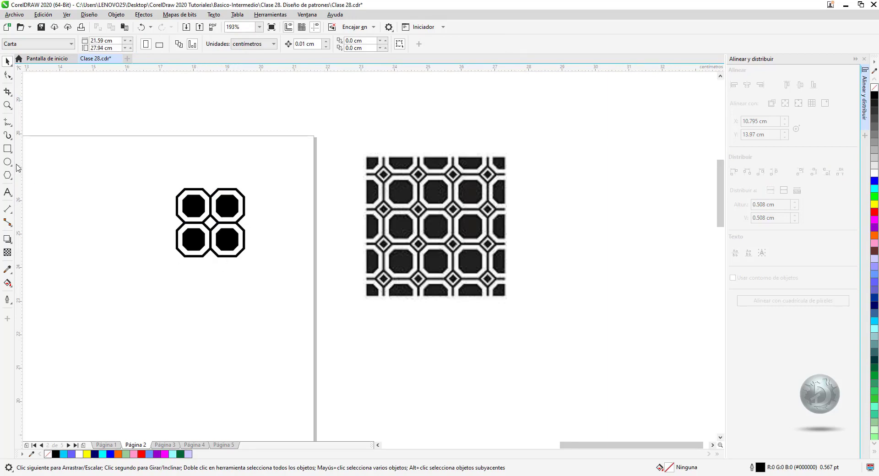
Draw a small square about 0.19 cm wide beside the block, rotate it 45 degrees, and fill it black without an outline.
{"action": "left_click", "coordinate": [7, 148]}
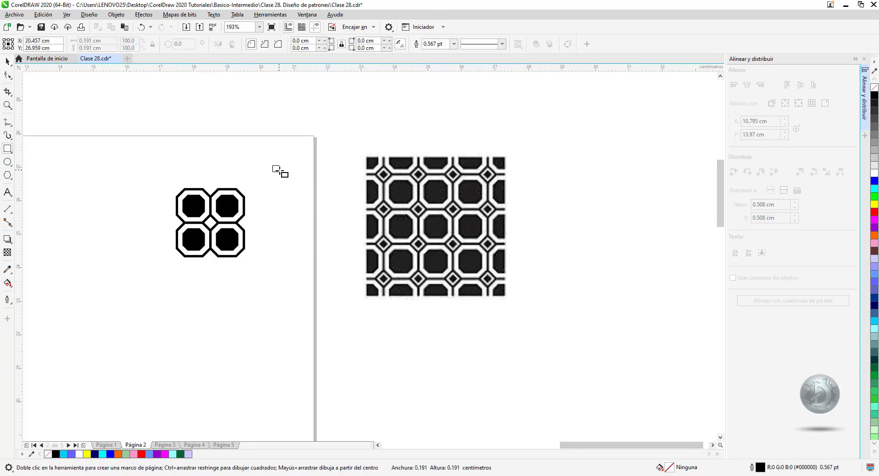
{"action": "left_click_drag", "start_coordinate": [279, 171], "coordinate": [279, 171]}
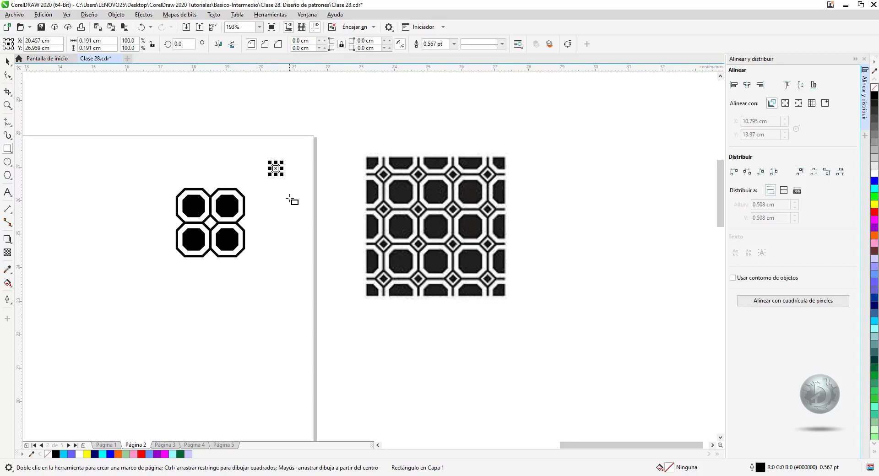
{"action": "left_click", "coordinate": [189, 44]}
{"action": "type", "text": "45"}
{"action": "key", "text": "Return"}
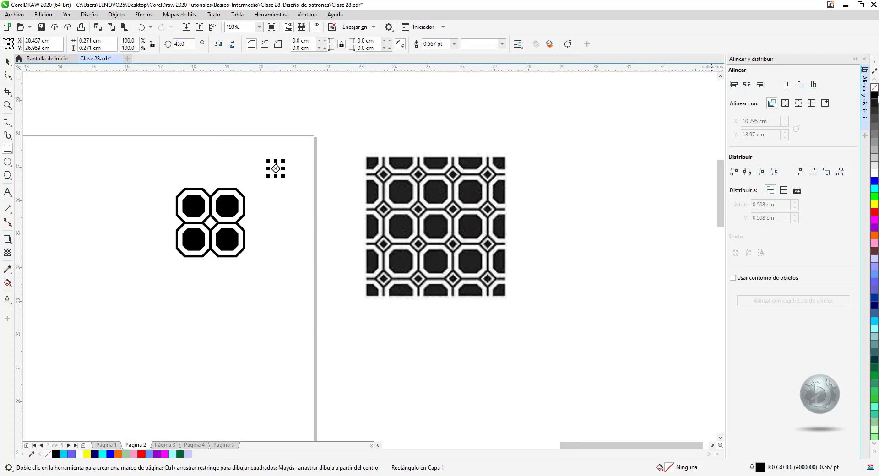
{"action": "left_click", "coordinate": [875, 95]}
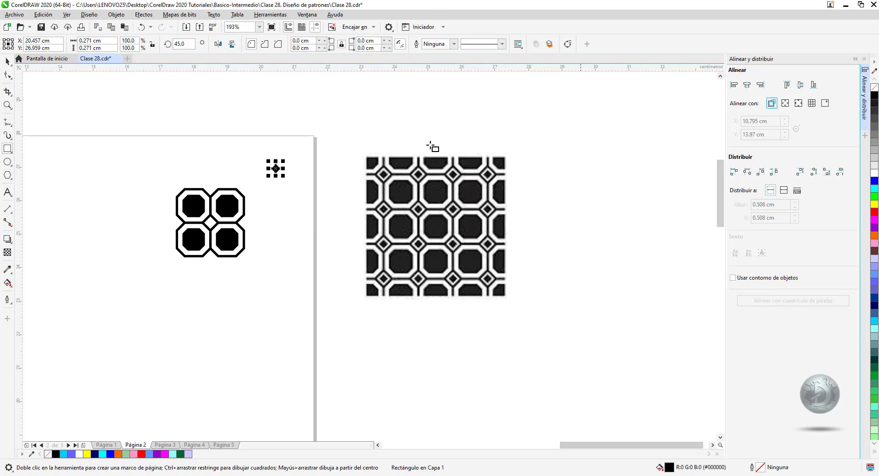
{"action": "left_click", "coordinate": [7, 61]}
Group the four octagon tiles and centre the black diamond on them horizontally and vertically.
{"action": "left_click", "coordinate": [135, 178]}
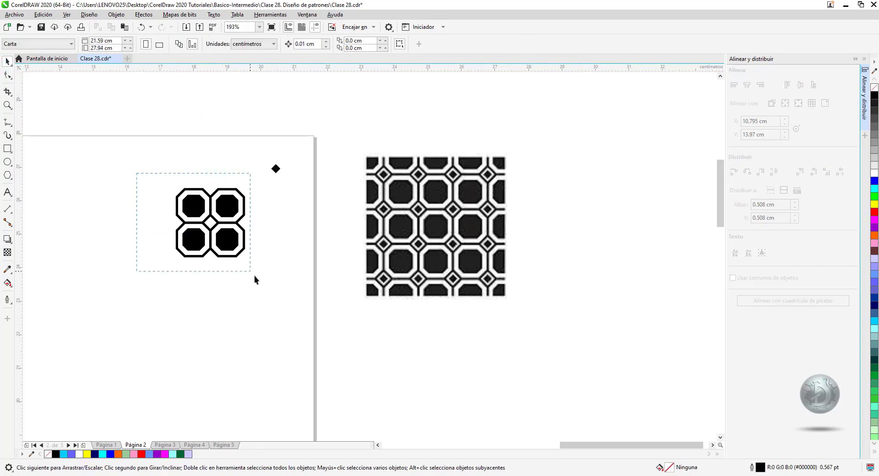
{"action": "left_click_drag", "start_coordinate": [255, 276], "coordinate": [260, 282]}
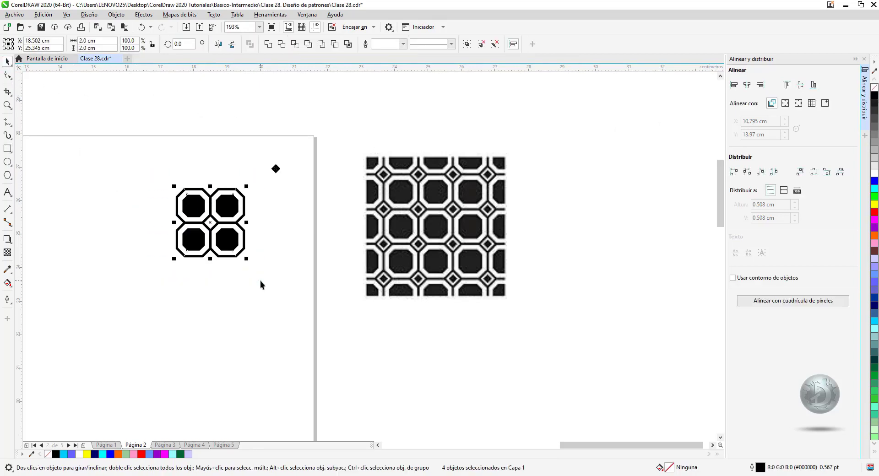
{"action": "left_click", "coordinate": [469, 45]}
{"action": "left_click_drag", "start_coordinate": [157, 123], "coordinate": [311, 288]}
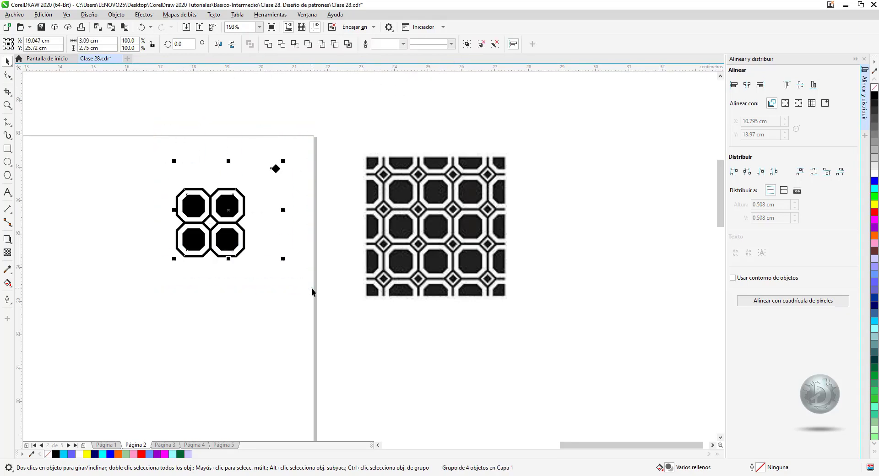
{"action": "left_click", "coordinate": [747, 85]}
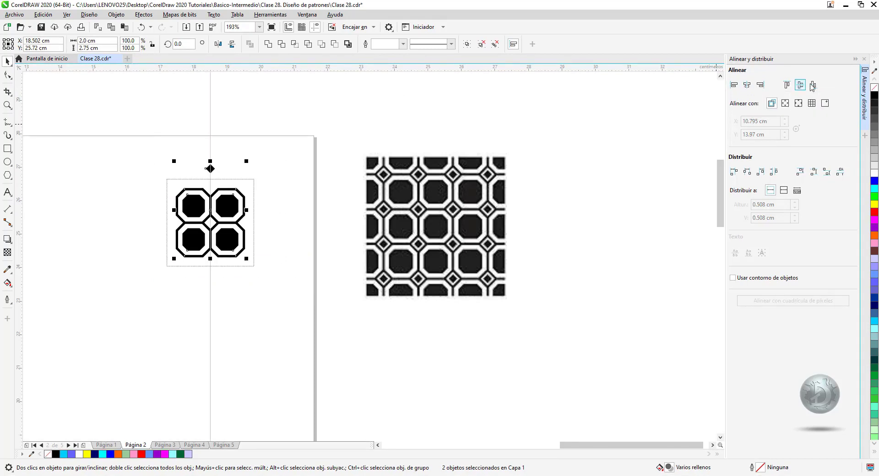
{"action": "left_click", "coordinate": [801, 85]}
{"action": "left_click", "coordinate": [295, 285]}
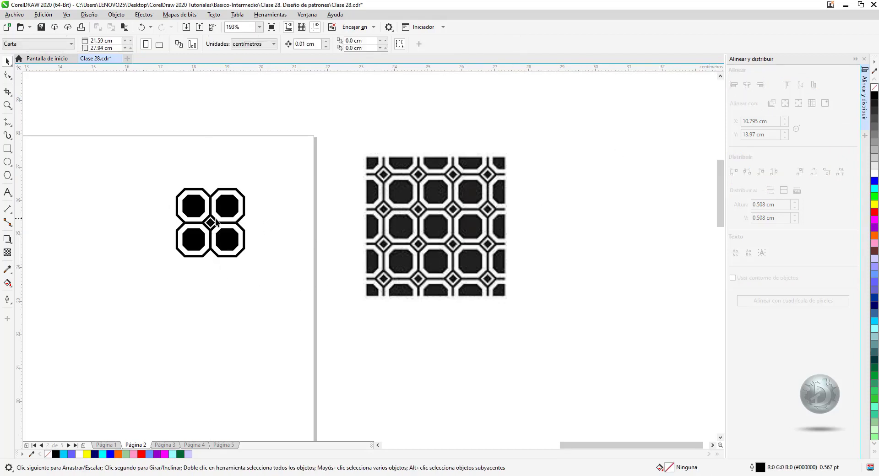
Shrink the central diamond about its centre to about 0.24 cm.
{"action": "left_click", "coordinate": [7, 105]}
{"action": "left_click_drag", "start_coordinate": [173, 193], "coordinate": [271, 267]}
{"action": "left_click", "coordinate": [7, 61]}
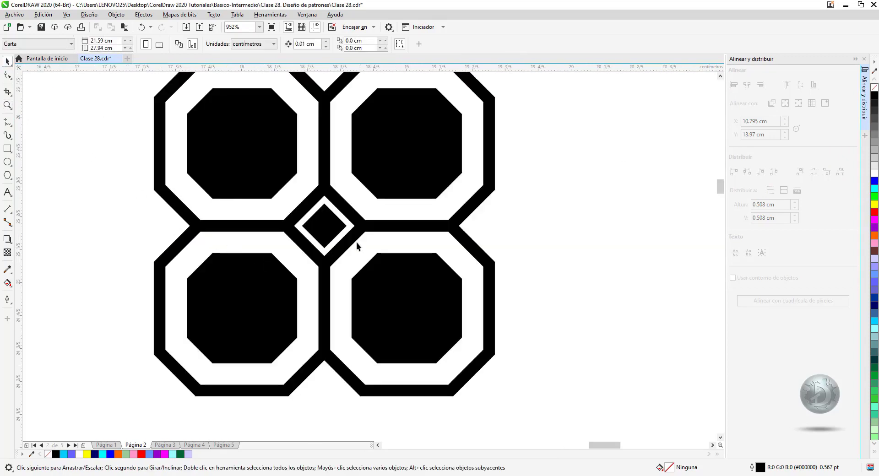
{"action": "left_click", "coordinate": [329, 227]}
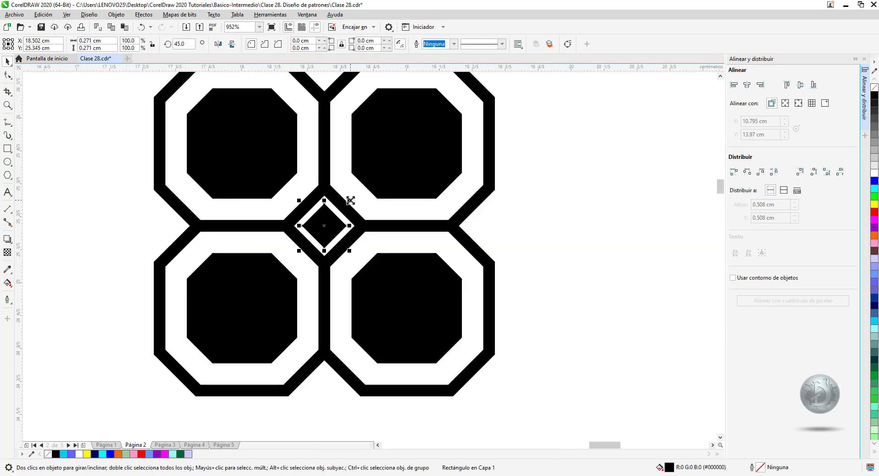
{"action": "left_click_drag", "start_coordinate": [349, 200], "coordinate": [348, 202]}
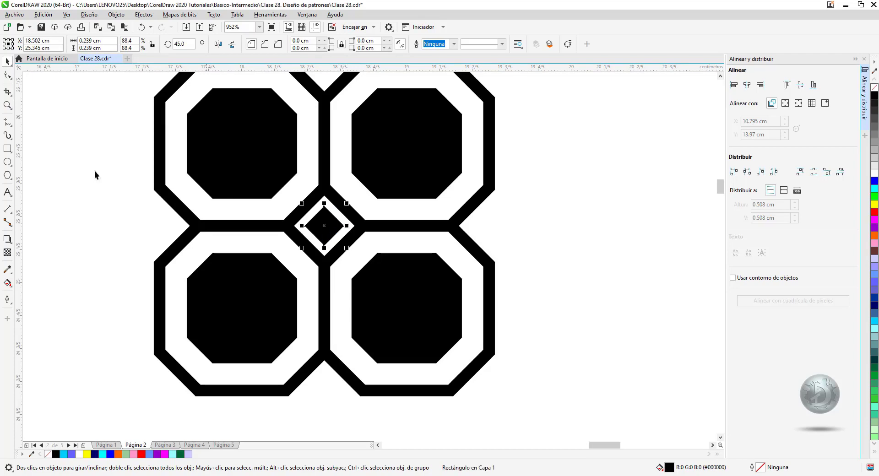
{"action": "left_click", "coordinate": [8, 105]}
{"action": "left_click", "coordinate": [63, 43]}
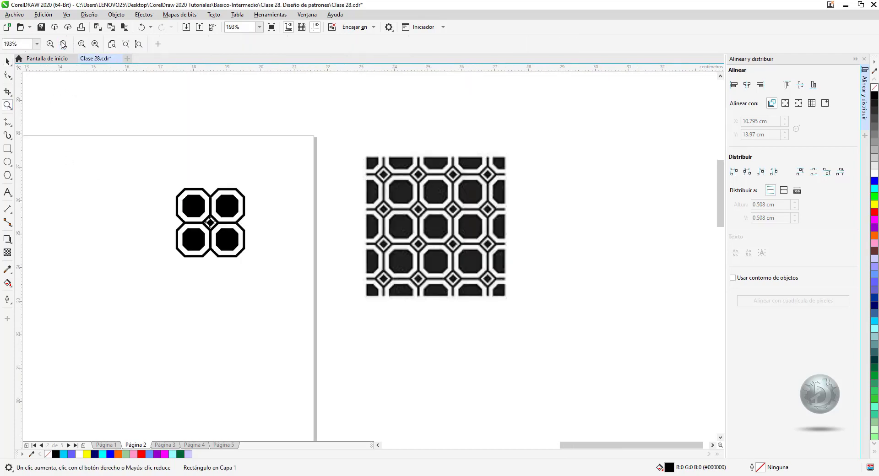
{"action": "left_click", "coordinate": [7, 61]}
{"action": "left_click", "coordinate": [126, 208]}
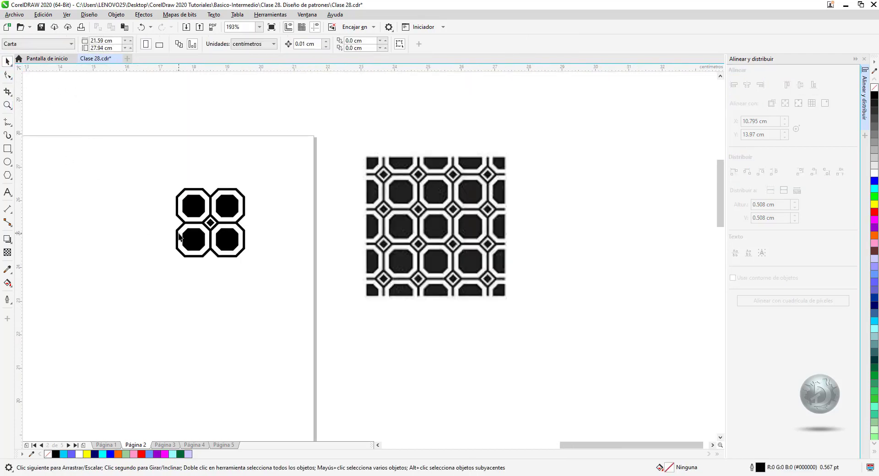
Try to repeat the pattern by grouping the block with its diamond and placing a copy against its right side.
{"action": "left_click_drag", "start_coordinate": [146, 171], "coordinate": [307, 301]}
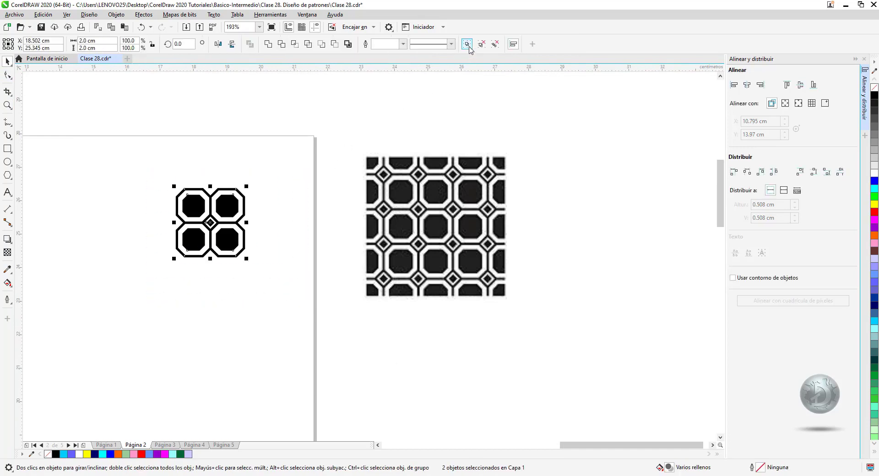
{"action": "left_click_drag", "start_coordinate": [172, 223], "coordinate": [260, 222]}
{"action": "left_click_drag", "start_coordinate": [260, 221], "coordinate": [260, 222]}
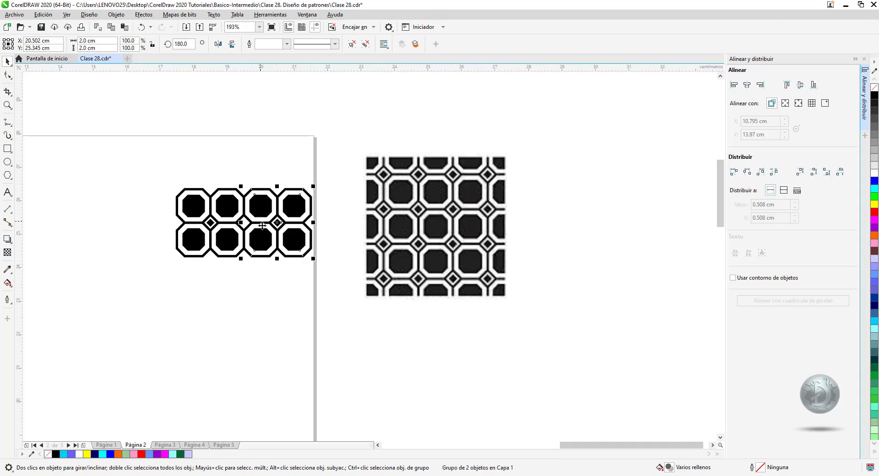
{"action": "left_click", "coordinate": [279, 300]}
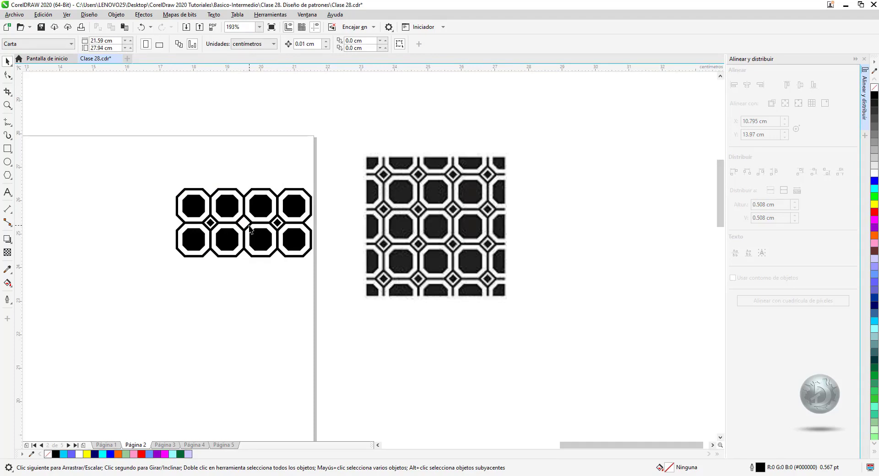
{"action": "key", "text": "ctrl+z"}
{"action": "left_click", "coordinate": [251, 304]}
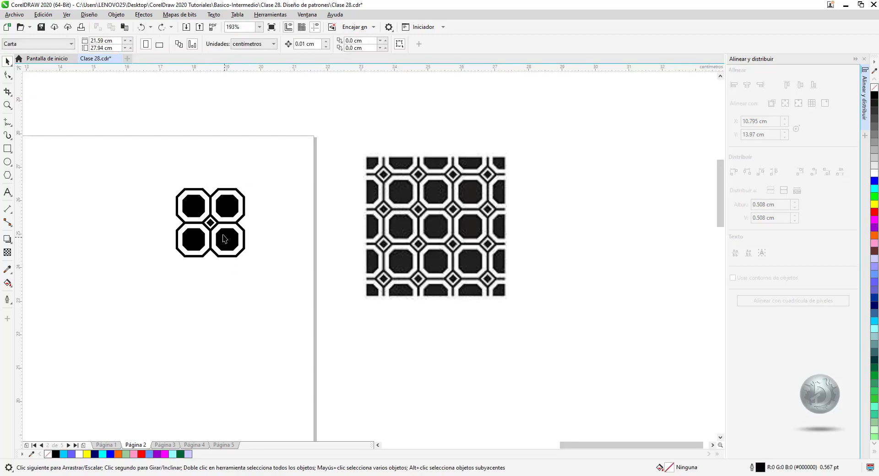
Ungroup the block completely and delete three of its octagon tiles, keeping only the upper-left tile and the diamond.
{"action": "left_click", "coordinate": [225, 239]}
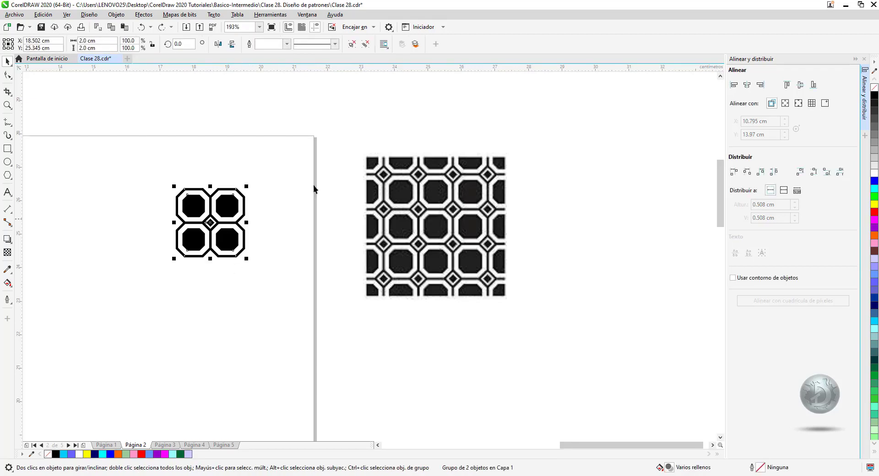
{"action": "left_click", "coordinate": [365, 45]}
{"action": "left_click", "coordinate": [271, 254]}
{"action": "left_click_drag", "start_coordinate": [211, 176], "coordinate": [267, 274]}
{"action": "key", "text": "Delete"}
{"action": "left_click", "coordinate": [225, 214]}
{"action": "key", "text": "Delete"}
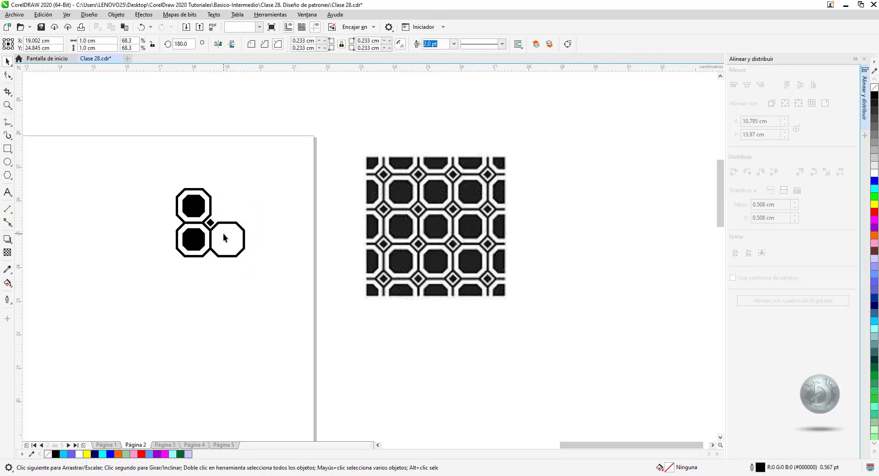
{"action": "left_click", "coordinate": [224, 233]}
{"action": "key", "text": "Delete"}
{"action": "left_click", "coordinate": [187, 234]}
{"action": "key", "text": "Delete"}
{"action": "left_click", "coordinate": [186, 232]}
{"action": "key", "text": "Delete"}
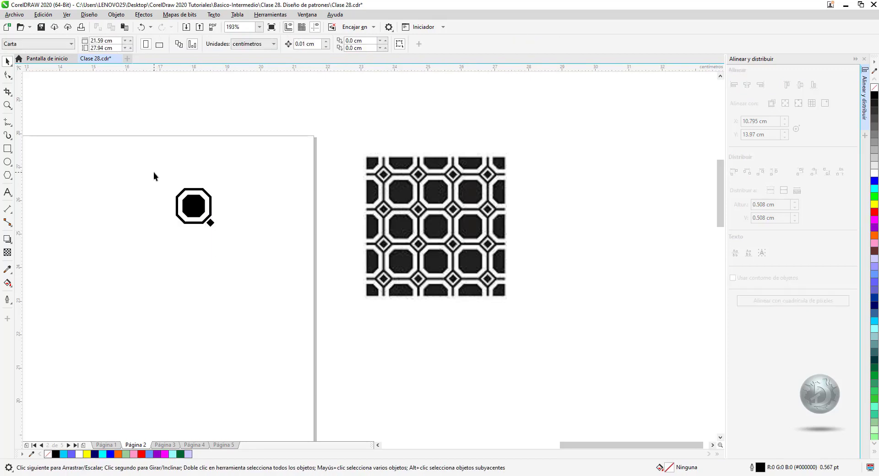
Group the remaining octagon tile with the diamond and move the group to the page's upper-left corner.
{"action": "left_click_drag", "start_coordinate": [153, 172], "coordinate": [252, 279]}
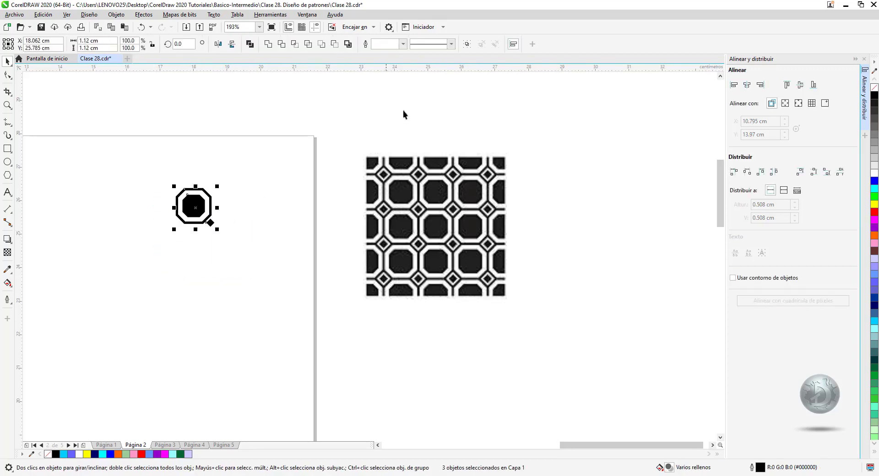
{"action": "left_click", "coordinate": [467, 44]}
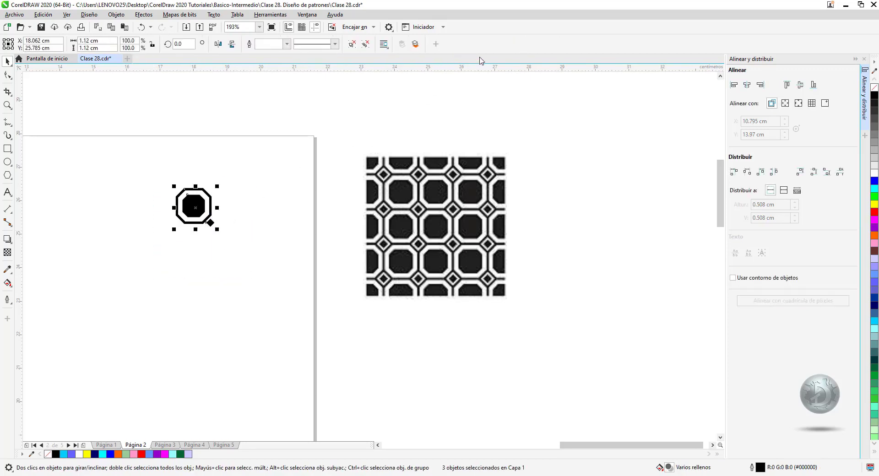
{"action": "left_click", "coordinate": [8, 105]}
{"action": "key", "text": "shift+F4"}
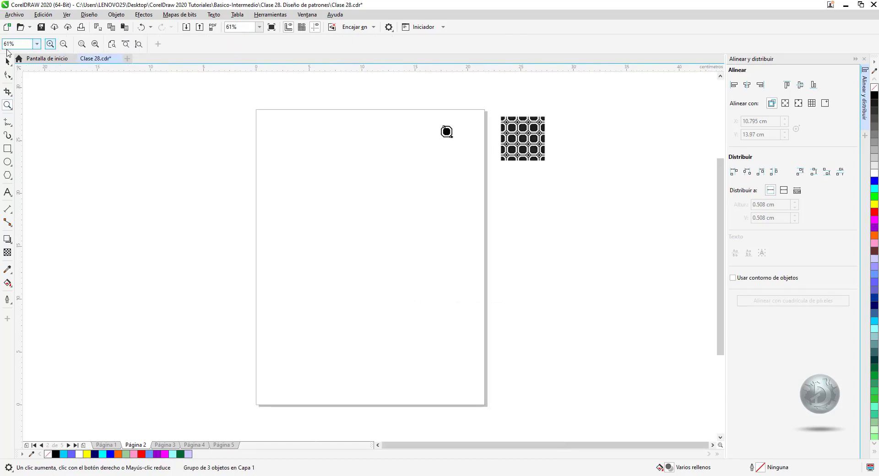
{"action": "left_click", "coordinate": [8, 61]}
{"action": "left_click_drag", "start_coordinate": [449, 137], "coordinate": [276, 129]}
{"action": "left_click", "coordinate": [334, 158]}
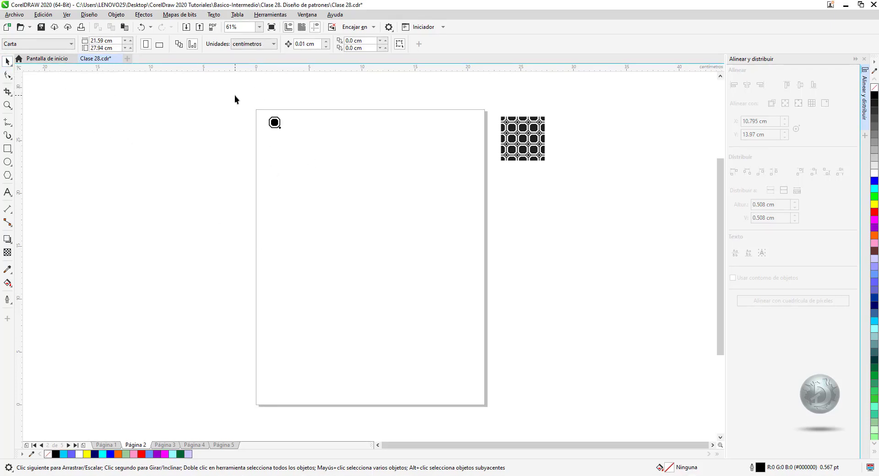
Set the horizontal duplicate distance to 1 cm and duplicate the tile repeatedly into a row spanning the page width.
{"action": "left_click", "coordinate": [355, 40]}
{"action": "type", "text": "1"}
{"action": "key", "text": "Return"}
{"action": "left_click_drag", "start_coordinate": [247, 101], "coordinate": [292, 136]}
{"action": "key", "text": "ctrl+d"}
{"action": "key", "text": "ctrl+d"}
{"action": "key", "text": "ctrl+d"}
{"action": "key", "text": "ctrl+d"}
{"action": "key", "text": "ctrl+d"}
{"action": "key", "text": "ctrl+d"}
{"action": "key", "text": "ctrl+d"}
{"action": "key", "text": "ctrl+d"}
{"action": "key", "text": "ctrl+d"}
{"action": "key", "text": "ctrl+d"}
{"action": "key", "text": "ctrl+d"}
{"action": "key", "text": "ctrl+d"}
{"action": "key", "text": "ctrl+d"}
{"action": "key", "text": "ctrl+d"}
{"action": "key", "text": "ctrl+d"}
{"action": "key", "text": "ctrl+d"}
{"action": "key", "text": "ctrl+d"}
{"action": "key", "text": "ctrl+d"}
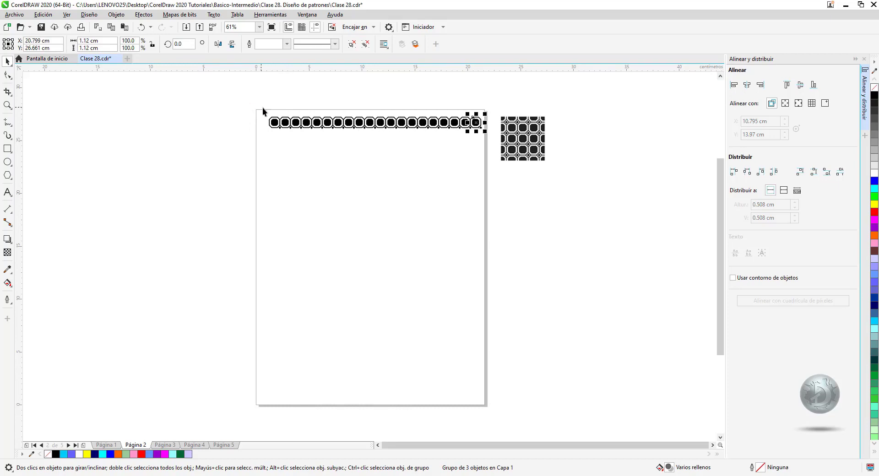
Move the whole row of tiles slightly up and to the left on the page.
{"action": "left_click_drag", "start_coordinate": [262, 112], "coordinate": [494, 174]}
{"action": "left_click_drag", "start_coordinate": [406, 125], "coordinate": [403, 130]}
{"action": "left_click", "coordinate": [397, 197]}
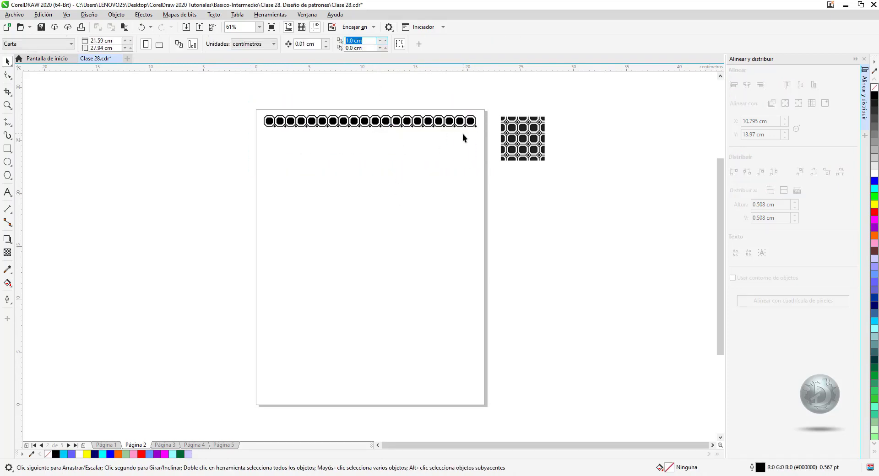
Set the duplicate distance to 0 cm horizontally and -1 cm vertically, and duplicate the tile row repeatedly down to the page's lower edge.
{"action": "type", "text": "0"}
{"action": "key", "text": "Tab"}
{"action": "type", "text": "-"}
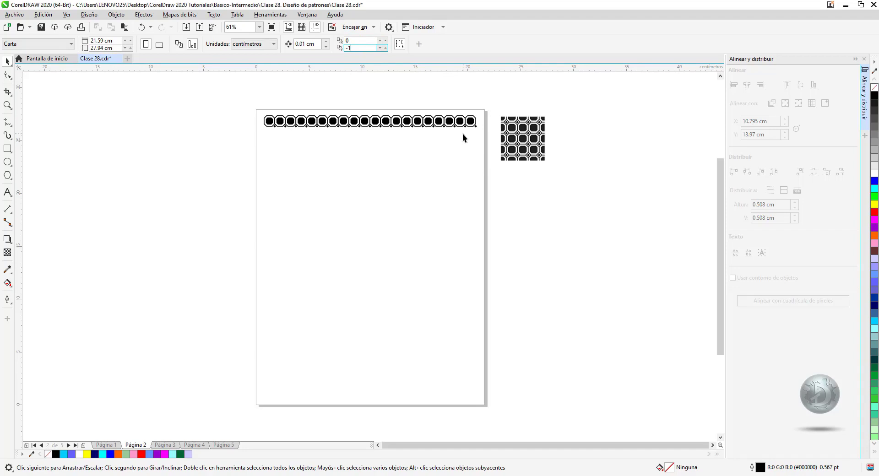
{"action": "key", "text": "Return"}
{"action": "left_click_drag", "start_coordinate": [482, 170], "coordinate": [486, 173]}
{"action": "key", "text": "ctrl+d"}
{"action": "key", "text": "ctrl+d"}
{"action": "key", "text": "ctrl+d"}
{"action": "key", "text": "ctrl+d"}
{"action": "key", "text": "ctrl+d"}
{"action": "key", "text": "ctrl+d"}
{"action": "key", "text": "ctrl+d"}
{"action": "key", "text": "ctrl+d"}
{"action": "key", "text": "ctrl+d"}
{"action": "key", "text": "ctrl+d"}
{"action": "key", "text": "ctrl+d"}
{"action": "key", "text": "ctrl+d"}
{"action": "key", "text": "ctrl+d"}
{"action": "key", "text": "ctrl+d"}
{"action": "key", "text": "ctrl+d"}
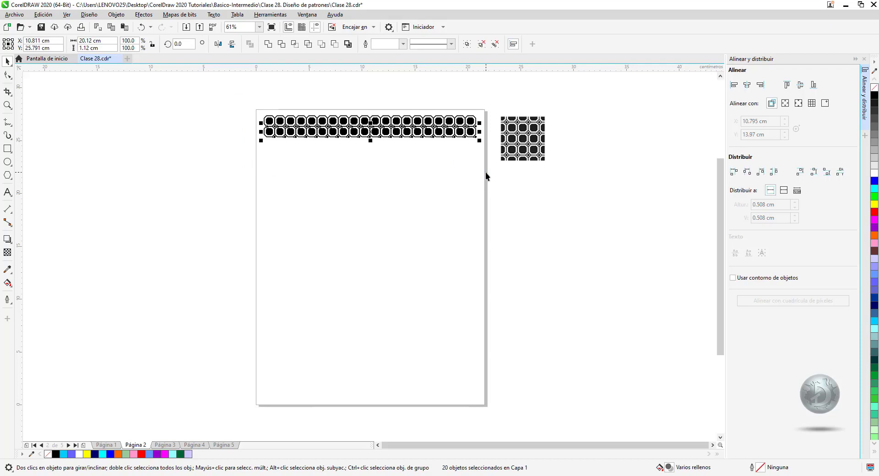
{"action": "key", "text": "ctrl+d"}
{"action": "key", "text": "ctrl+d"}
{"action": "key", "text": "ctrl+d"}
{"action": "key", "text": "ctrl+d"}
{"action": "key", "text": "ctrl+d"}
{"action": "key", "text": "ctrl+d"}
{"action": "key", "text": "ctrl+d"}
{"action": "key", "text": "ctrl+d"}
{"action": "key", "text": "ctrl+d"}
{"action": "key", "text": "ctrl+d"}
{"action": "key", "text": "ctrl+d"}
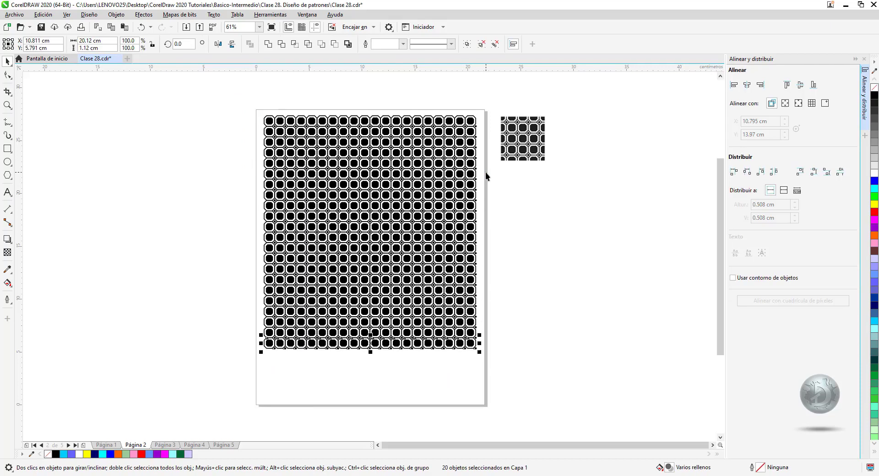
{"action": "left_click_drag", "start_coordinate": [245, 105], "coordinate": [507, 411]}
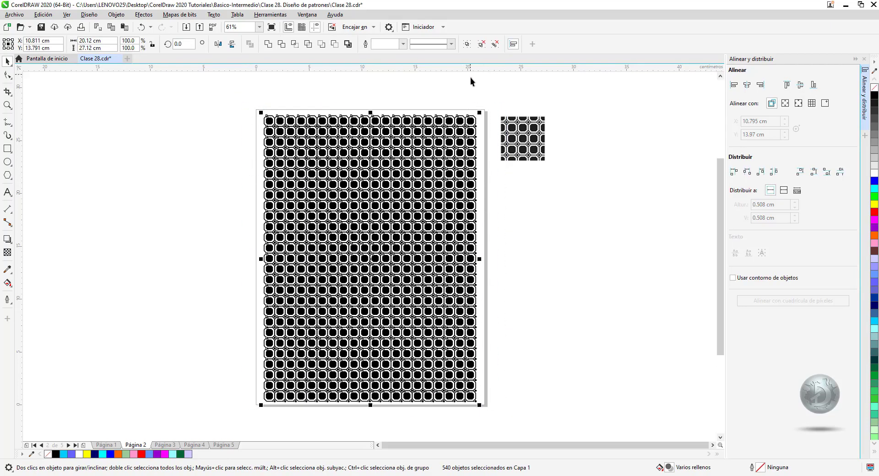
{"action": "left_click", "coordinate": [559, 276]}
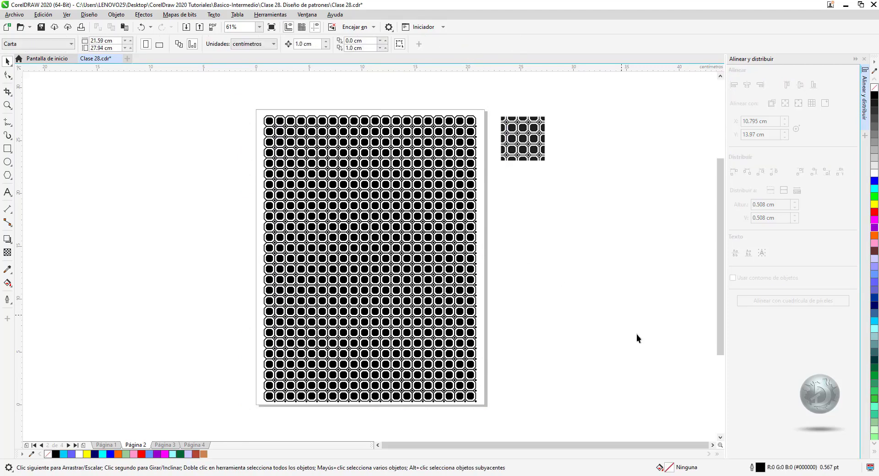
On Página 3, draw a vertical rectangle beside the woven reference pattern and set its size to 0.5 by 2.5 cm.
{"action": "left_click", "coordinate": [165, 445]}
{"action": "left_click", "coordinate": [7, 106]}
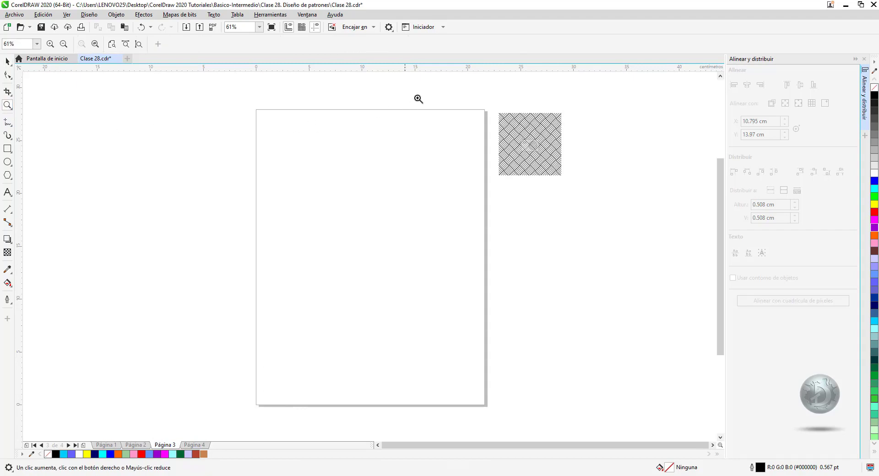
{"action": "left_click_drag", "start_coordinate": [401, 94], "coordinate": [589, 205]}
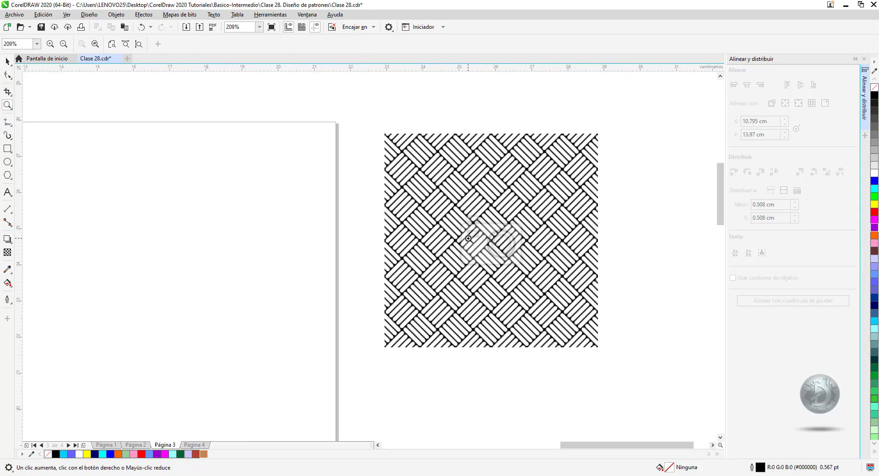
{"action": "left_click", "coordinate": [7, 62]}
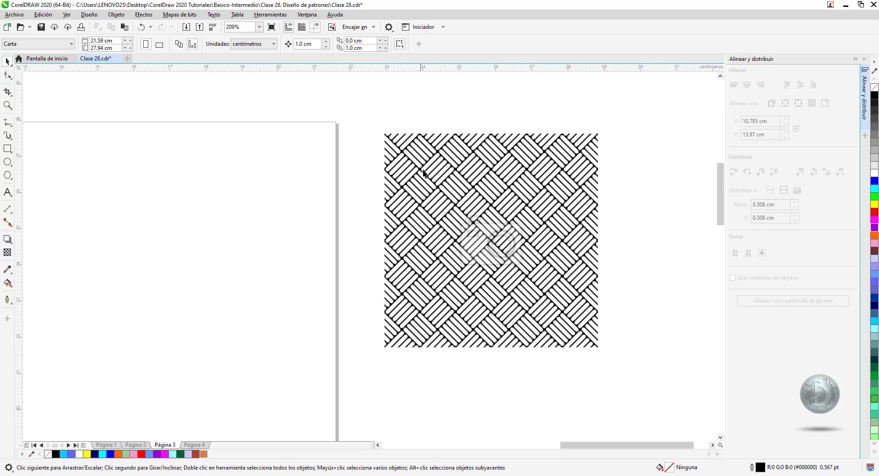
{"action": "left_click", "coordinate": [7, 148]}
{"action": "mouse_move", "coordinate": [157, 178]}
{"action": "left_mouse_down"}
{"action": "mouse_move", "coordinate": [184, 264]}
{"action": "mouse_move", "coordinate": [183, 330]}
{"action": "left_mouse_up"}
{"action": "left_click", "coordinate": [114, 42]}
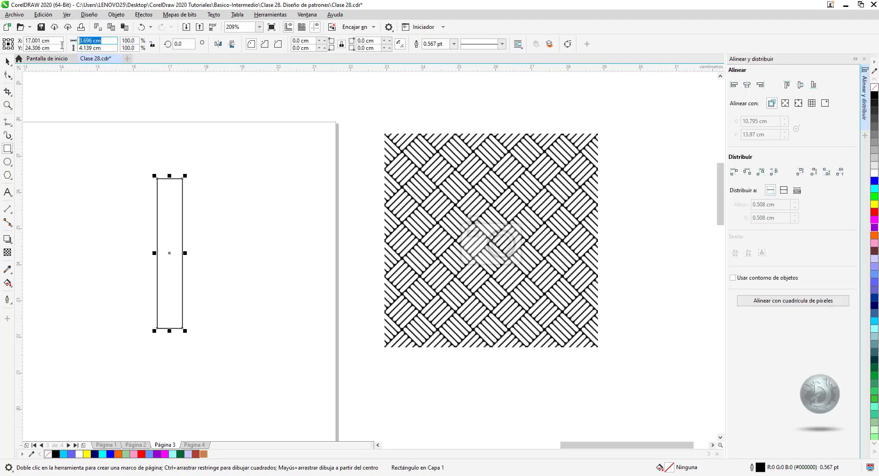
{"action": "type", "text": "0.5"}
{"action": "key", "text": "Tab"}
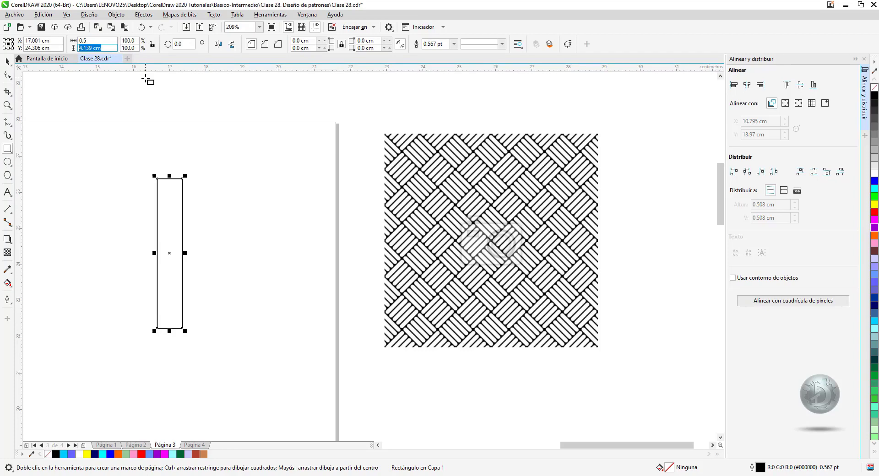
{"action": "type", "text": "2.5"}
{"action": "key", "text": "Return"}
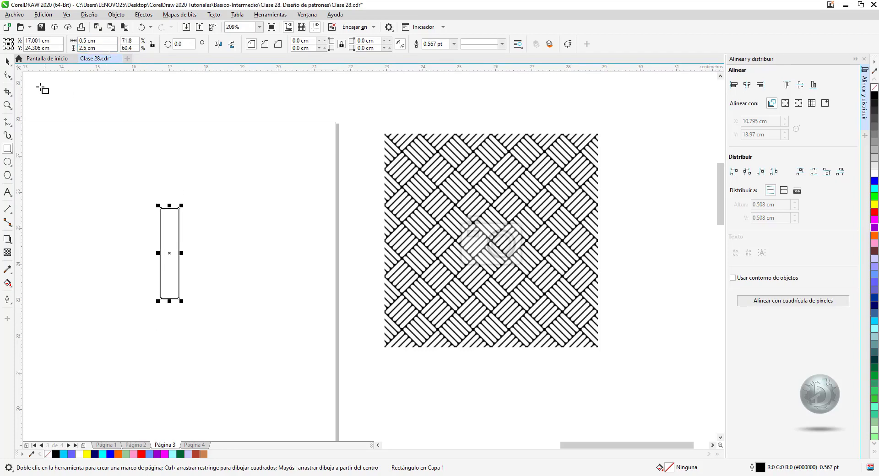
Round all corners of the rectangle fully, with a 0.25 cm radius, to form a capsule-shaped bar.
{"action": "left_click", "coordinate": [7, 75]}
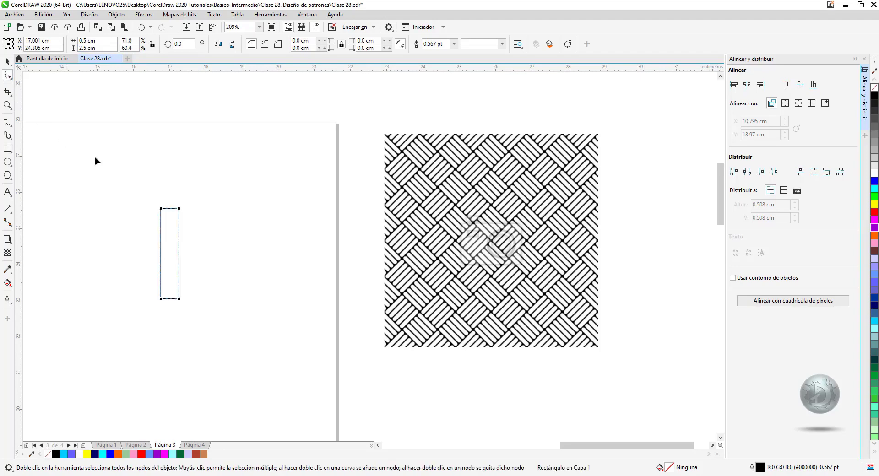
{"action": "left_click_drag", "start_coordinate": [162, 211], "coordinate": [169, 260]}
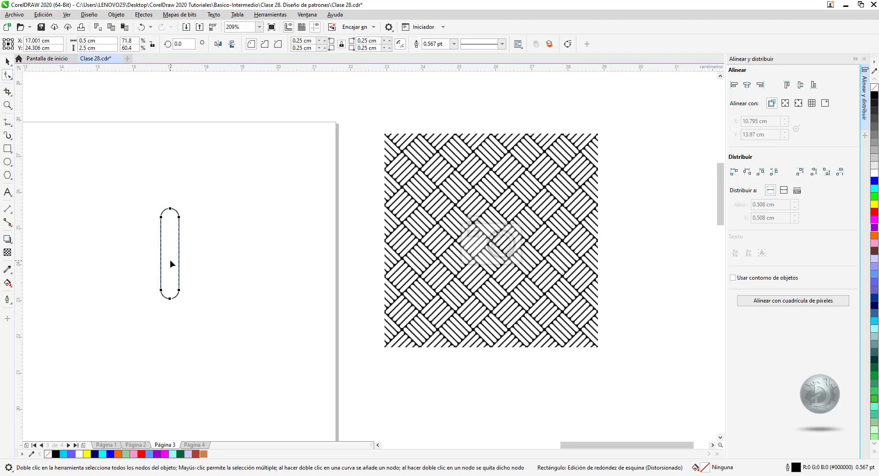
{"action": "left_click", "coordinate": [7, 61]}
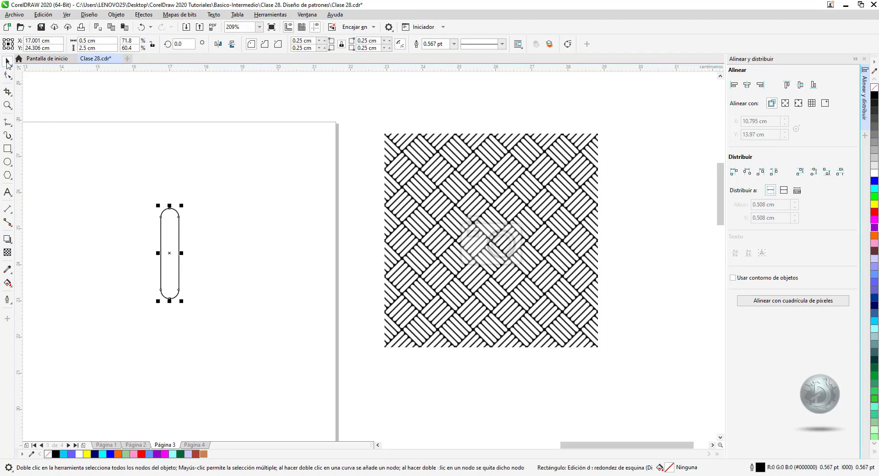
Give the rounded bar a 2.0 pt outline and a brick-red fill (R178 G67 B50).
{"action": "left_click", "coordinate": [453, 43]}
{"action": "left_click", "coordinate": [449, 94]}
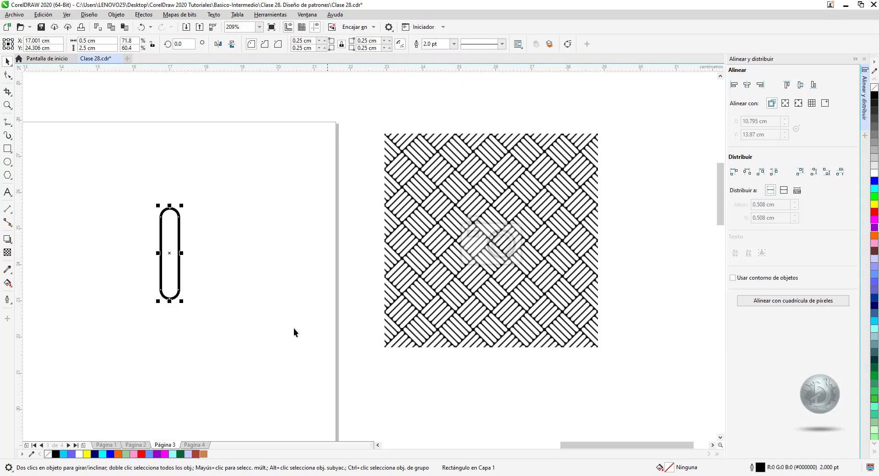
{"action": "left_click", "coordinate": [196, 454]}
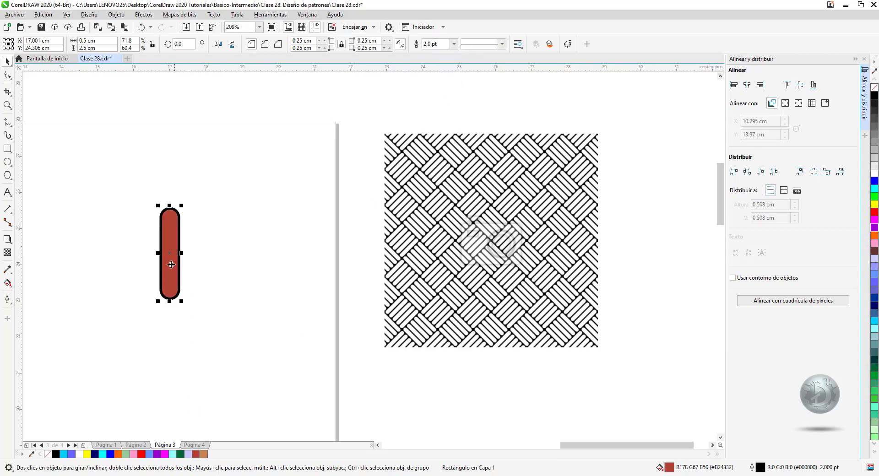
Copy the red bar side by side into a block of five touching bars and group them.
{"action": "left_click_drag", "start_coordinate": [159, 253], "coordinate": [188, 253]}
{"action": "left_click_drag", "start_coordinate": [138, 177], "coordinate": [256, 329]}
{"action": "left_click_drag", "start_coordinate": [158, 254], "coordinate": [252, 253]}
{"action": "left_click", "coordinate": [224, 233]}
{"action": "left_click_drag", "start_coordinate": [132, 185], "coordinate": [296, 340]}
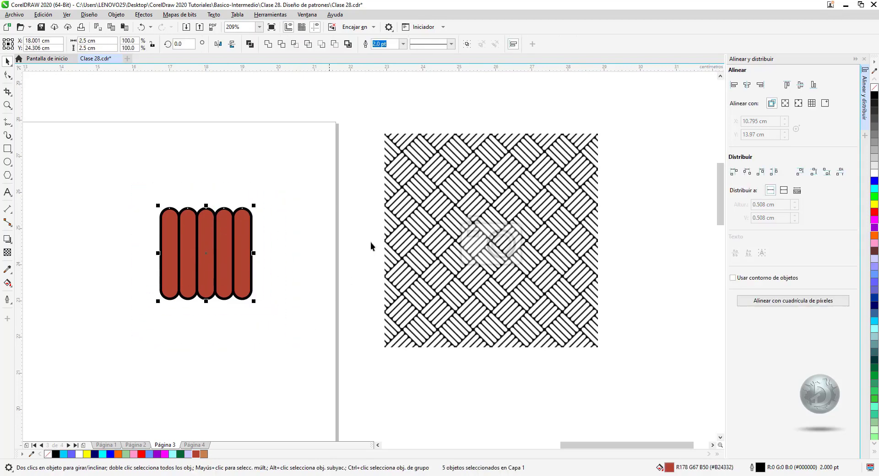
{"action": "left_click", "coordinate": [467, 44]}
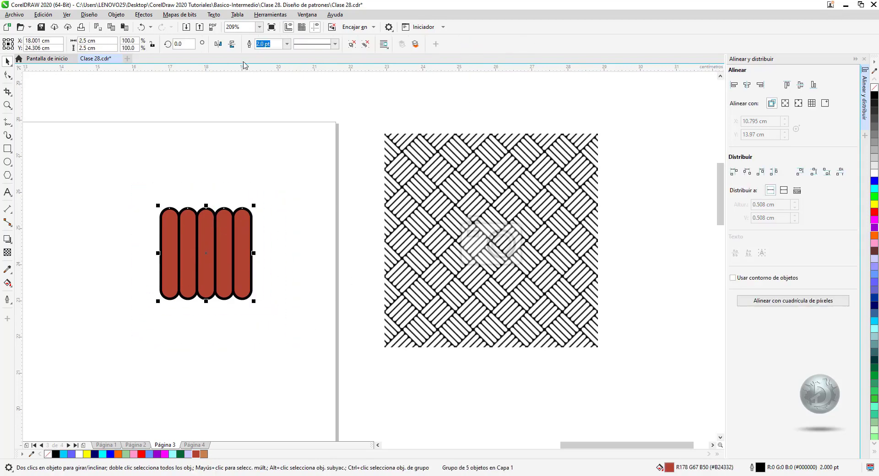
Try rotating the group of five red bars by 45 degrees, and undo the rotation.
{"action": "left_click", "coordinate": [185, 44]}
{"action": "type", "text": "45"}
{"action": "key", "text": "Return"}
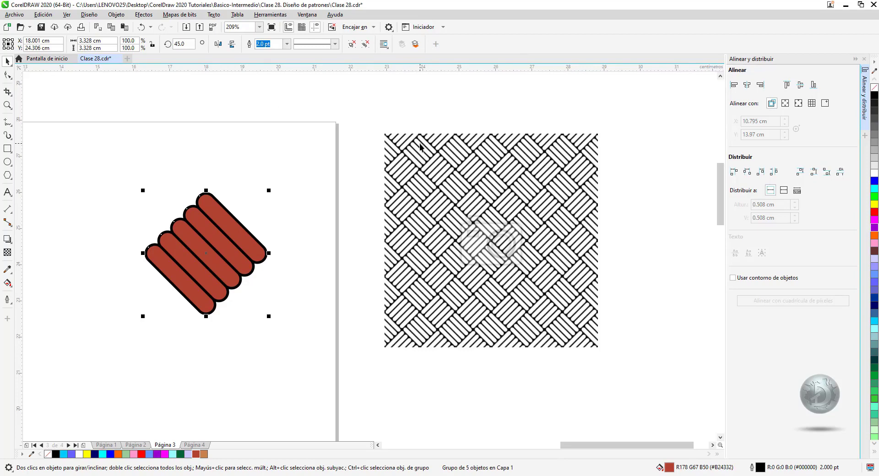
{"action": "key", "text": "ctrl+z"}
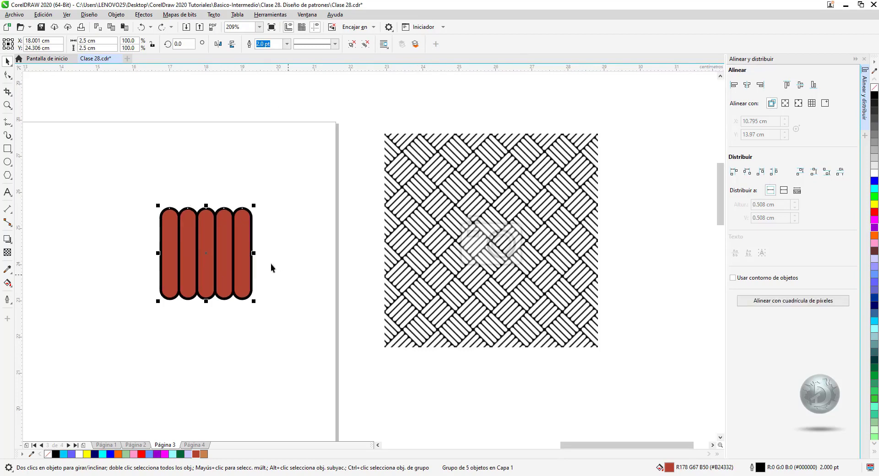
Place a copy of the bar group directly below the original, rotated 270 degrees and filled light brown.
{"action": "left_click_drag", "start_coordinate": [207, 204], "coordinate": [211, 316]}
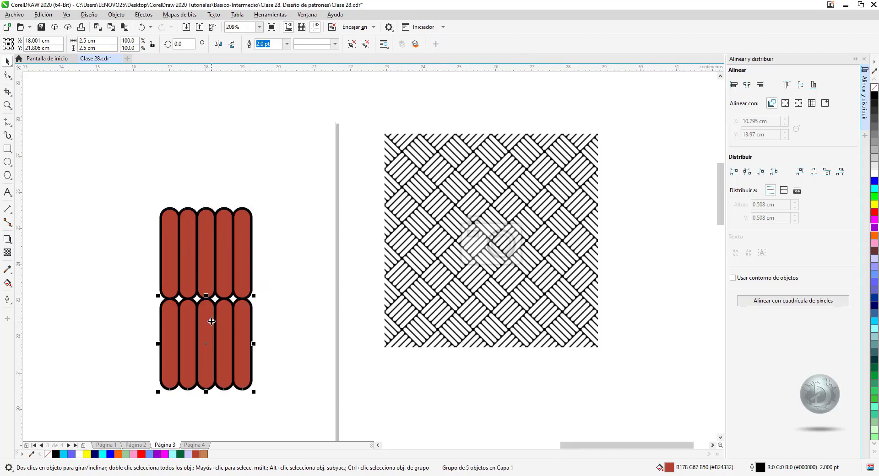
{"action": "left_click_drag", "start_coordinate": [255, 295], "coordinate": [265, 395]}
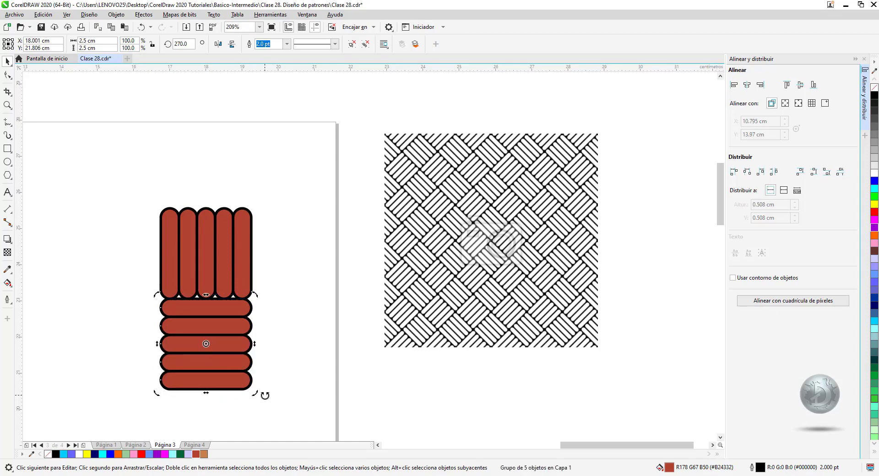
{"action": "left_click", "coordinate": [204, 454]}
Group the red and light brown blocks together and rotate the group 45 degrees.
{"action": "left_click_drag", "start_coordinate": [109, 167], "coordinate": [302, 404]}
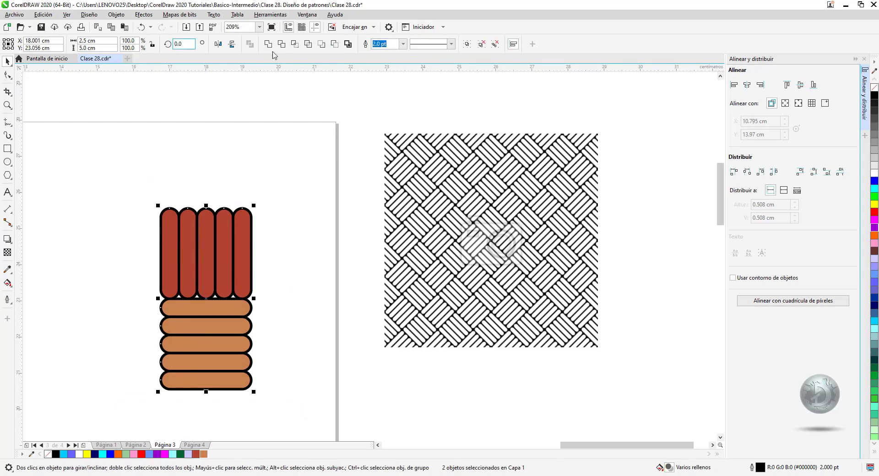
{"action": "key", "text": "ctrl+g"}
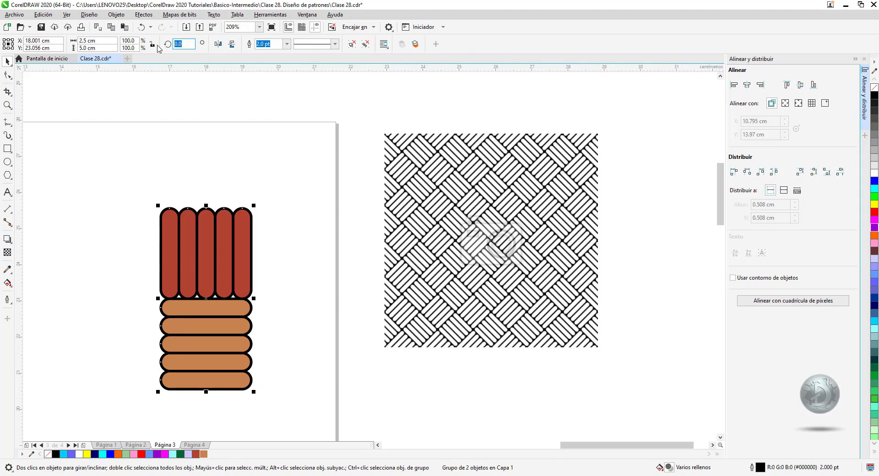
{"action": "type", "text": "45"}
{"action": "key", "text": "Return"}
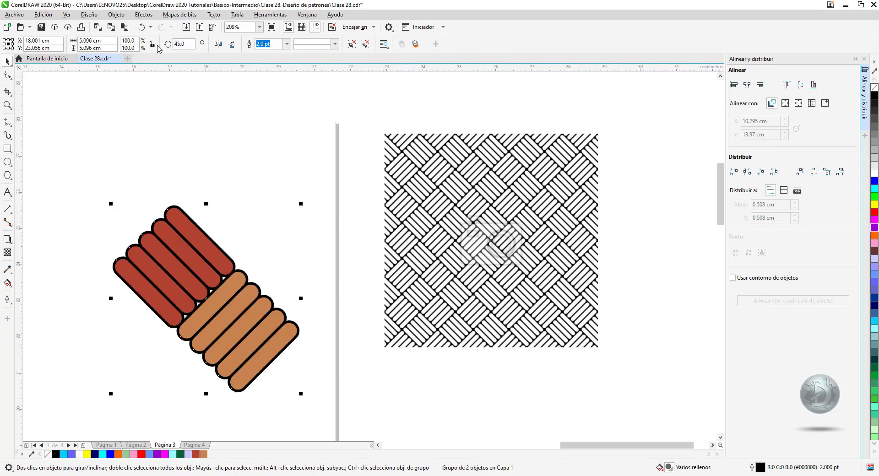
Scale the rotated group down to about 2.14 cm square and move it to the page's upper-left corner.
{"action": "left_click_drag", "start_coordinate": [301, 393], "coordinate": [195, 300]}
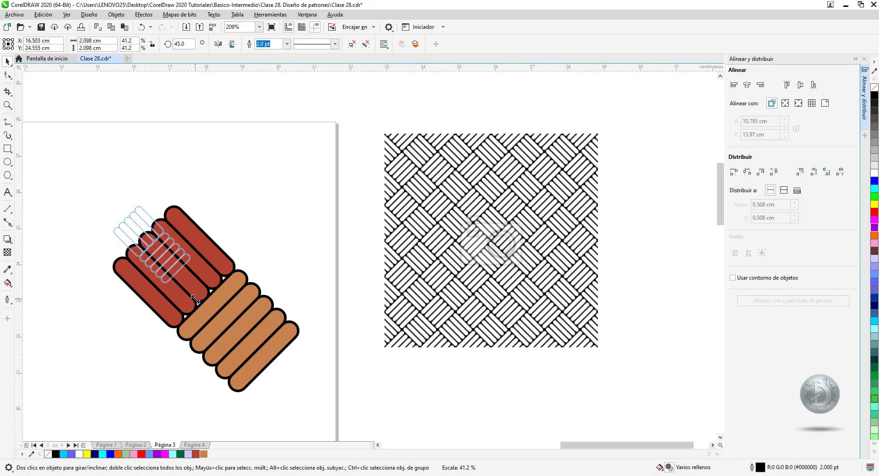
{"action": "left_click_drag", "start_coordinate": [195, 299], "coordinate": [211, 302]}
{"action": "left_click", "coordinate": [8, 105]}
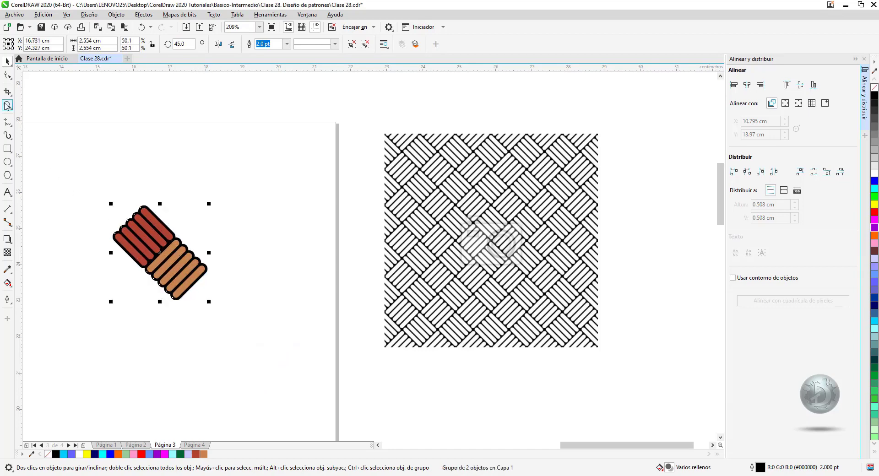
{"action": "left_click", "coordinate": [112, 44]}
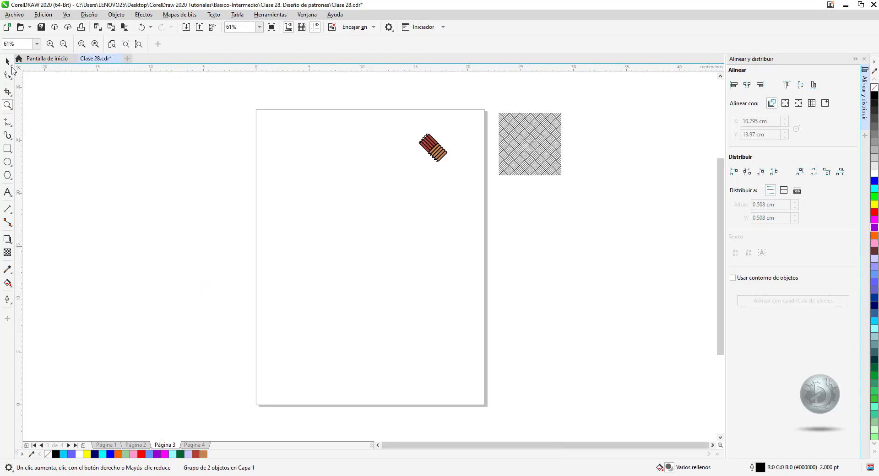
{"action": "left_click", "coordinate": [7, 61]}
{"action": "left_click_drag", "start_coordinate": [428, 149], "coordinate": [294, 148]}
Place an interlocking copy directly to the right of the group and repeat the duplication into a row spanning the page width.
{"action": "left_click", "coordinate": [8, 105]}
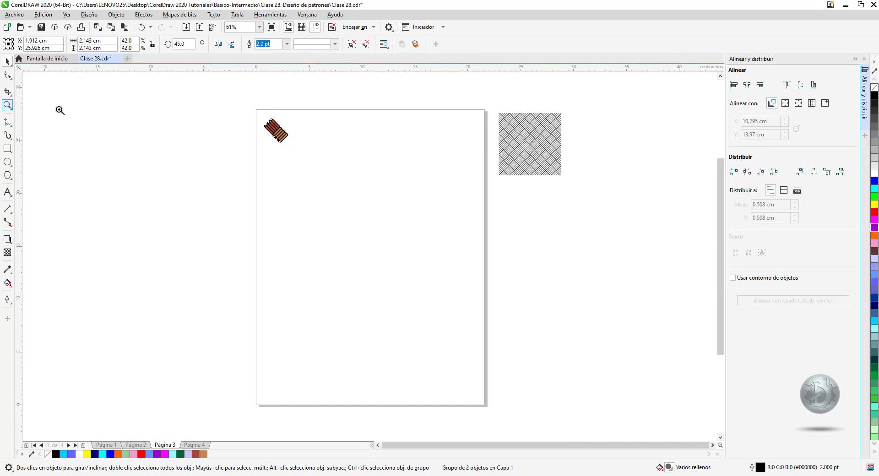
{"action": "left_click_drag", "start_coordinate": [251, 105], "coordinate": [501, 210]}
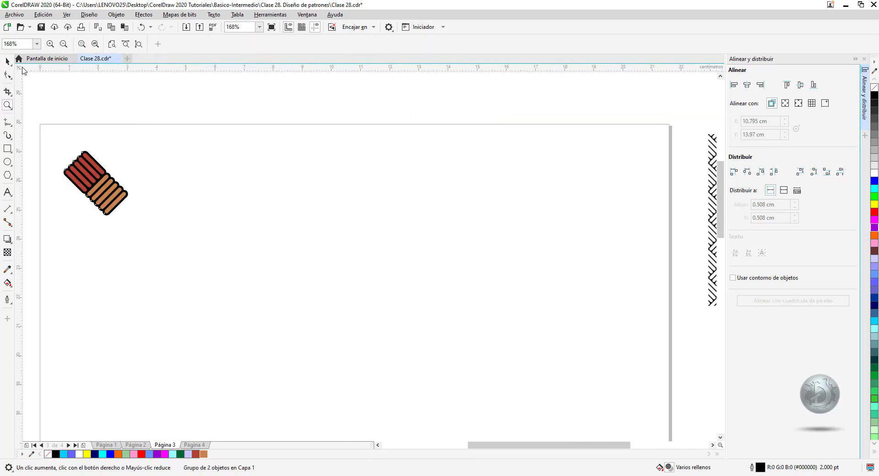
{"action": "key", "text": "space"}
{"action": "left_click_drag", "start_coordinate": [97, 192], "coordinate": [139, 190]}
{"action": "right_click", "coordinate": [140, 191]}
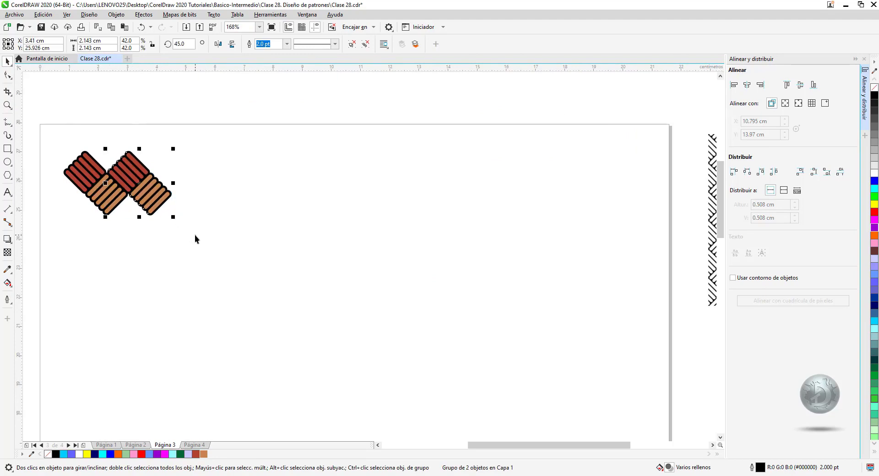
{"action": "key", "text": "ctrl+r"}
{"action": "key", "text": "ctrl+r"}
{"action": "key", "text": "ctrl+r"}
{"action": "key", "text": "ctrl+r"}
{"action": "key", "text": "ctrl+r"}
{"action": "key", "text": "ctrl+r"}
{"action": "key", "text": "ctrl+r"}
{"action": "key", "text": "ctrl+r"}
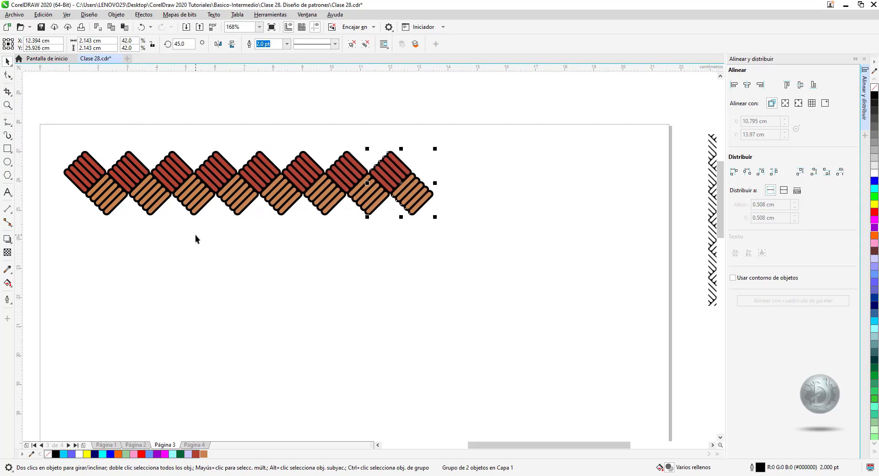
{"action": "key", "text": "ctrl+r"}
{"action": "key", "text": "ctrl+r"}
{"action": "key", "text": "ctrl+r"}
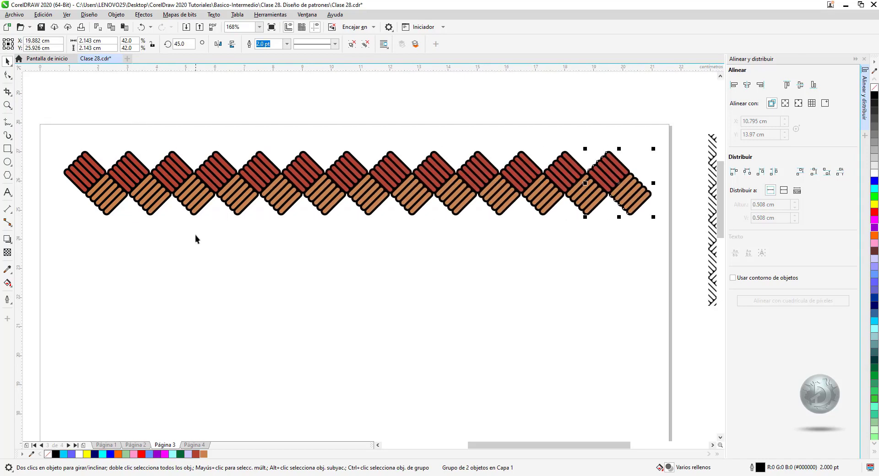
Place an interlocking copy of the red and light brown row directly below it and repeat the duplication down to the page bottom.
{"action": "left_click", "coordinate": [7, 104]}
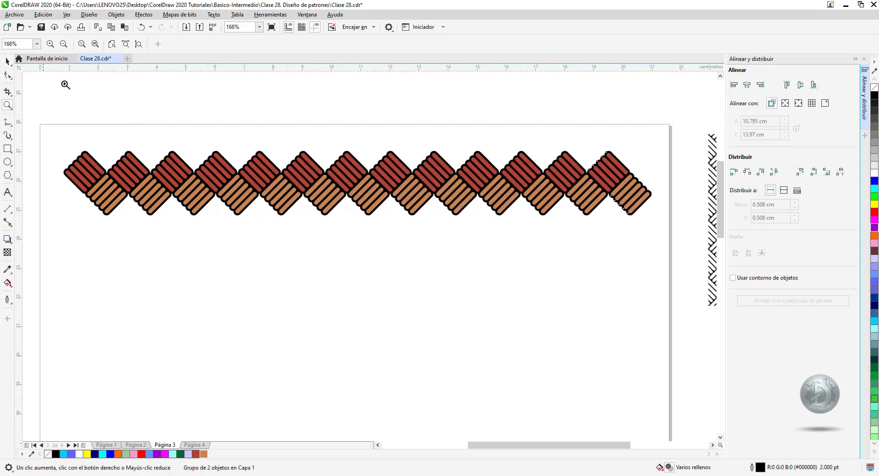
{"action": "left_click", "coordinate": [64, 44]}
{"action": "left_click", "coordinate": [8, 61]}
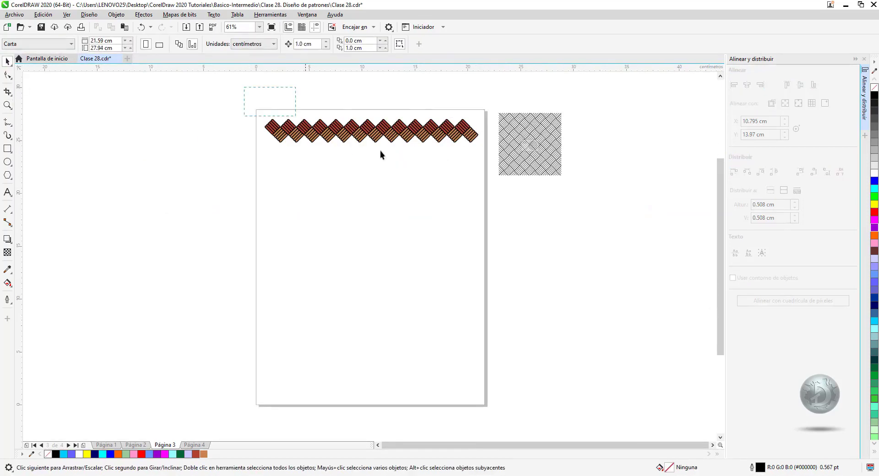
{"action": "left_click_drag", "start_coordinate": [244, 87], "coordinate": [495, 191]}
{"action": "left_click_drag", "start_coordinate": [371, 126], "coordinate": [372, 148]}
{"action": "key", "text": "ctrl+r"}
{"action": "key", "text": "ctrl+r"}
{"action": "key", "text": "ctrl+r"}
{"action": "key", "text": "ctrl+r"}
{"action": "key", "text": "ctrl+r"}
{"action": "key", "text": "ctrl+r"}
{"action": "key", "text": "ctrl+r"}
{"action": "key", "text": "ctrl+r"}
{"action": "key", "text": "ctrl+r"}
{"action": "key", "text": "ctrl+r"}
{"action": "key", "text": "ctrl+r"}
{"action": "key", "text": "ctrl+r"}
{"action": "key", "text": "ctrl+r"}
{"action": "key", "text": "ctrl+r"}
{"action": "key", "text": "ctrl+r"}
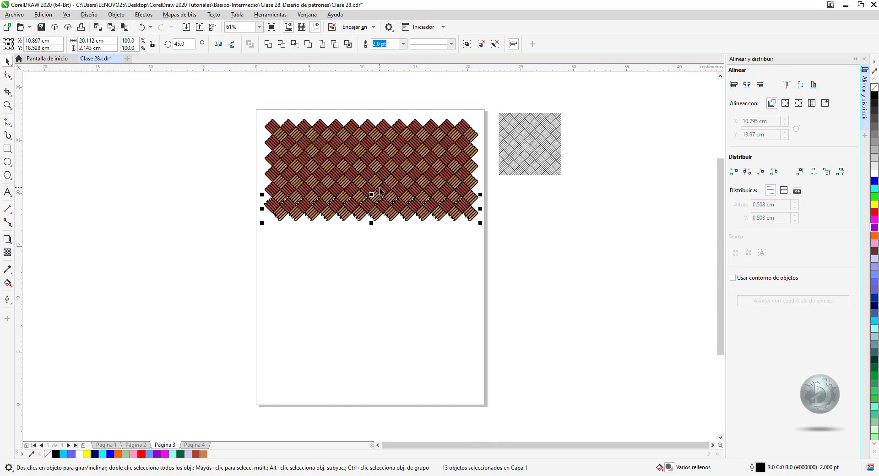
Group all the rows of the red and light brown weave pattern together.
{"action": "left_click_drag", "start_coordinate": [253, 106], "coordinate": [491, 403]}
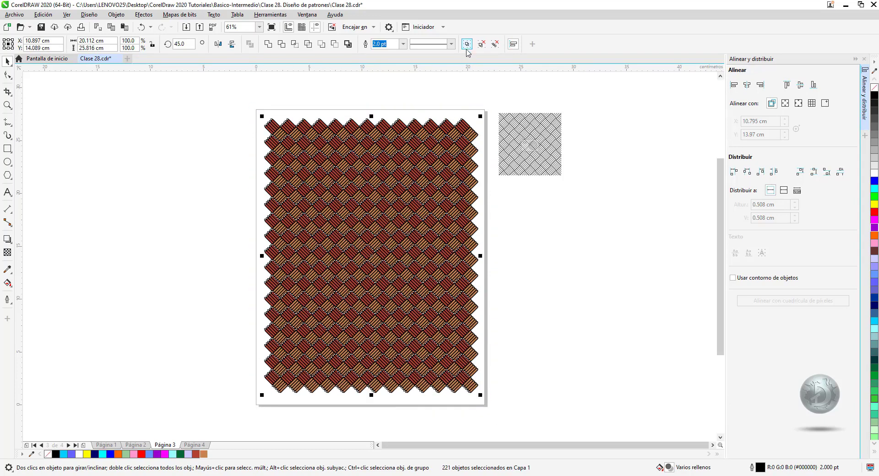
{"action": "key", "text": "ctrl+g"}
{"action": "left_click", "coordinate": [543, 282]}
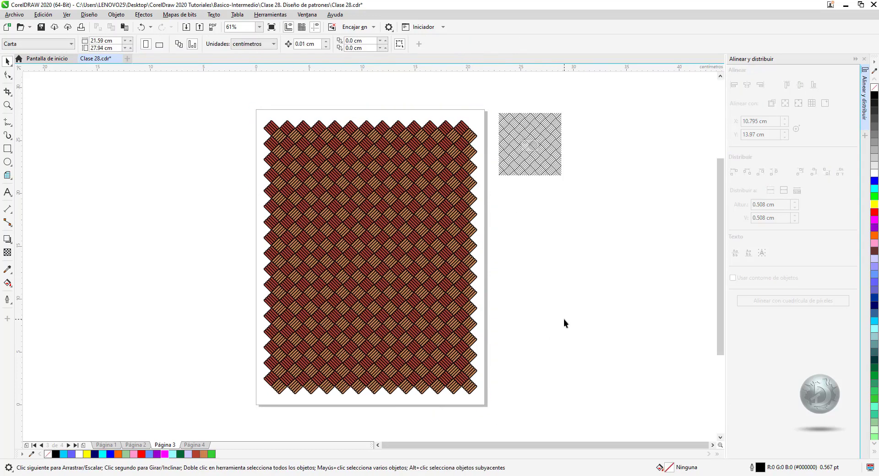
On Página 4, draw a rectangle 1 cm wide and 2 cm high, filled yellow, beside the reference pattern.
{"action": "left_click", "coordinate": [194, 445]}
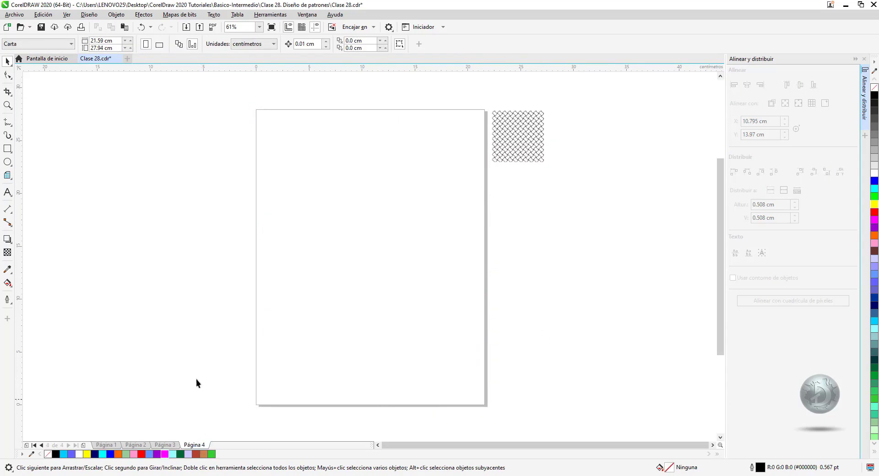
{"action": "left_click", "coordinate": [8, 105]}
{"action": "left_click_drag", "start_coordinate": [571, 206], "coordinate": [571, 204]}
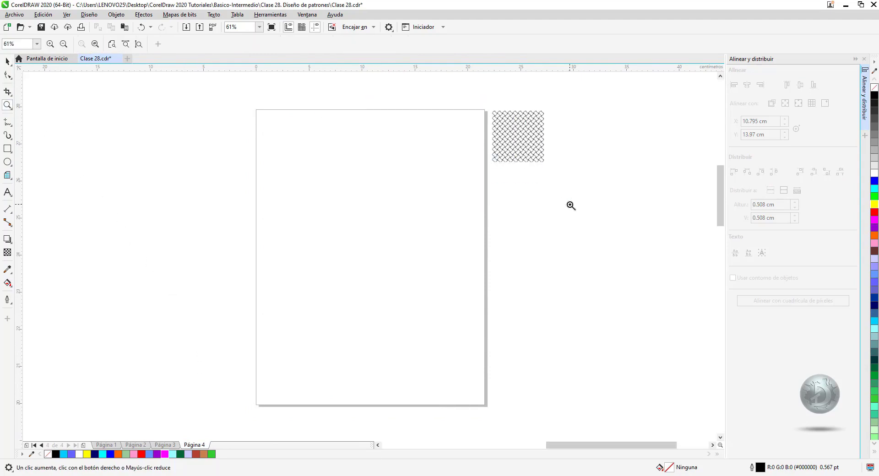
{"action": "left_click", "coordinate": [7, 61]}
{"action": "left_click", "coordinate": [7, 148]}
{"action": "left_click_drag", "start_coordinate": [202, 161], "coordinate": [235, 236]}
{"action": "left_click", "coordinate": [91, 41]}
{"action": "type", "text": "1"}
{"action": "key", "text": "Tab"}
{"action": "type", "text": "2"}
{"action": "key", "text": "Return"}
{"action": "left_click", "coordinate": [86, 454]}
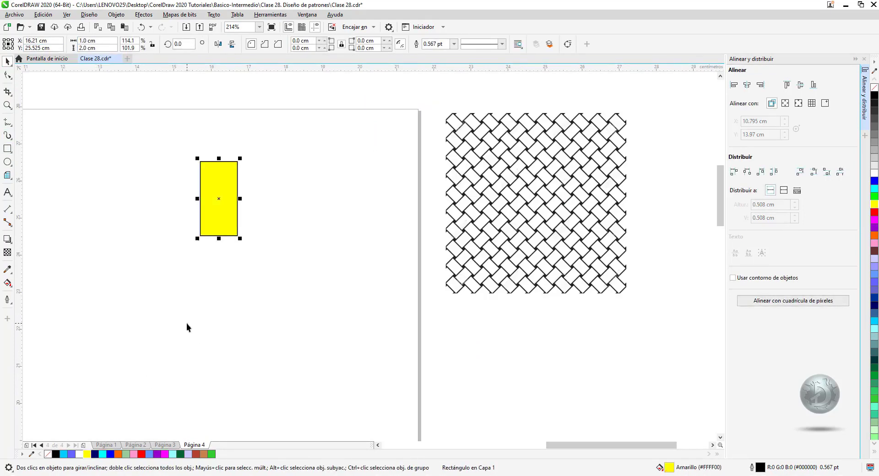
Draw a 0.5 cm square beside the yellow rectangle and fill it black.
{"action": "key", "text": "Escape"}
{"action": "left_click_drag", "start_coordinate": [249, 171], "coordinate": [270, 194]}
{"action": "left_click", "coordinate": [105, 42]}
{"action": "type", "text": "05"}
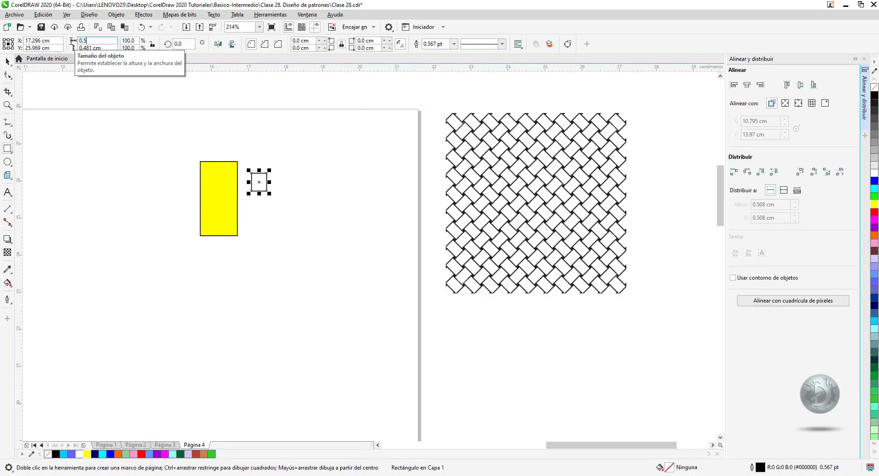
{"action": "left_click", "coordinate": [875, 94]}
Move the black square against the yellow rectangle's right edge and align their top edges.
{"action": "key", "text": "z"}
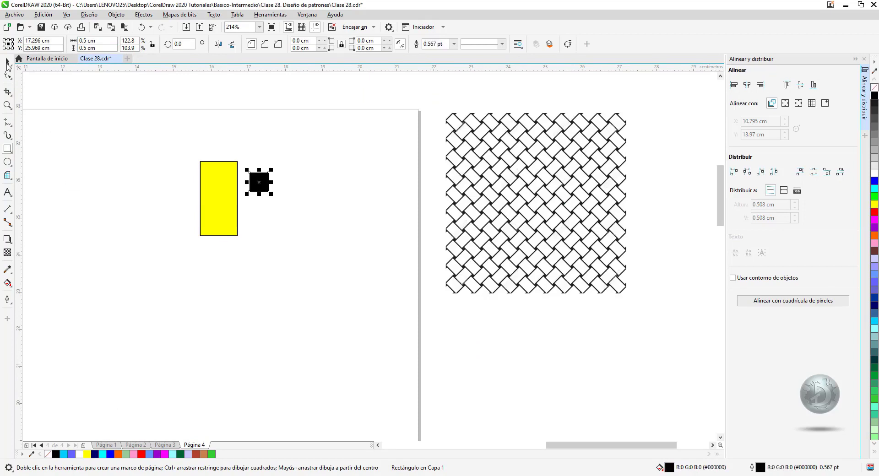
{"action": "left_click_drag", "start_coordinate": [171, 151], "coordinate": [349, 257]}
{"action": "key", "text": "space"}
{"action": "left_click_drag", "start_coordinate": [342, 157], "coordinate": [301, 121]}
{"action": "left_click_drag", "start_coordinate": [135, 97], "coordinate": [418, 365]}
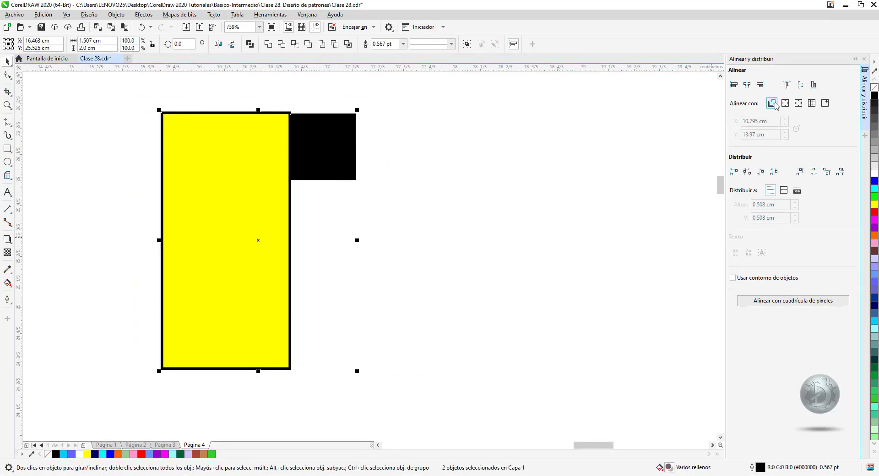
{"action": "key", "text": "t"}
{"action": "key", "text": "Escape"}
Set the nudge distance to 1.5 cm and use it to place black squares on both sides of the yellow rectangle's upper end.
{"action": "left_click", "coordinate": [342, 163]}
{"action": "left_click", "coordinate": [428, 140]}
{"action": "left_click", "coordinate": [318, 44]}
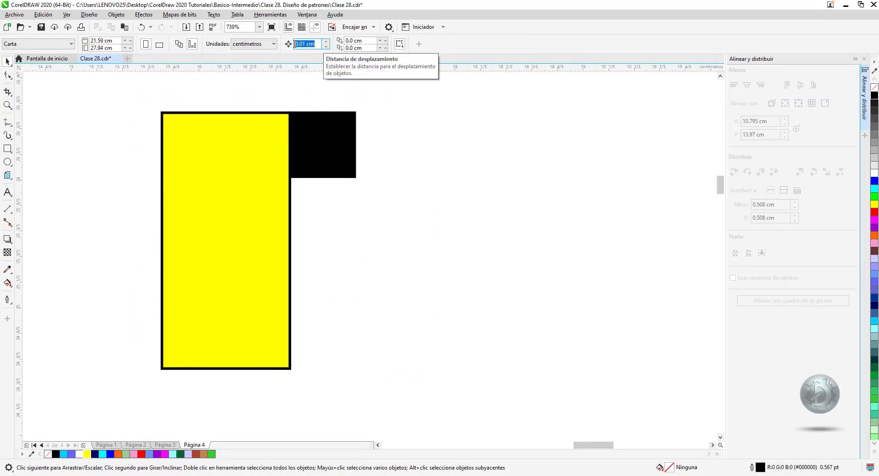
{"action": "type", "text": "1"}
{"action": "key", "text": "Return"}
{"action": "left_click", "coordinate": [338, 116]}
{"action": "key", "text": "Left"}
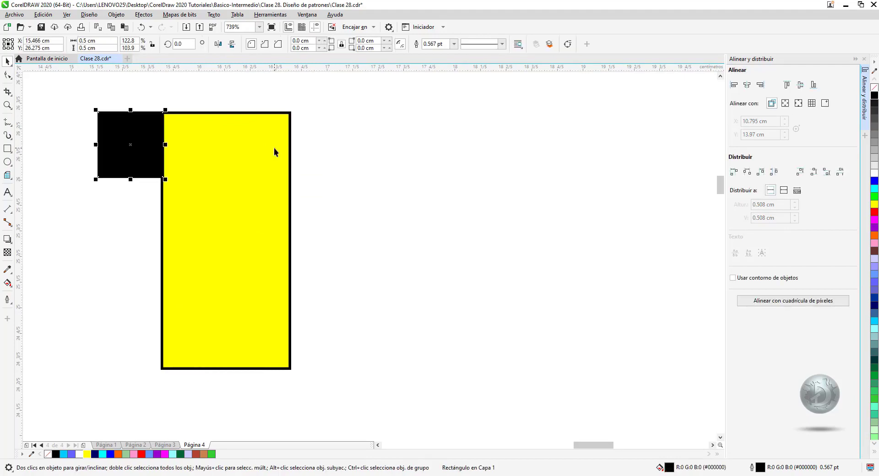
{"action": "key", "text": "KP_Add"}
{"action": "key", "text": "Right"}
Make a copy of the yellow rectangle rotated 90 degrees and send it behind the upright rectangle and black squares.
{"action": "key", "text": "ctrl+a"}
{"action": "left_click", "coordinate": [253, 204]}
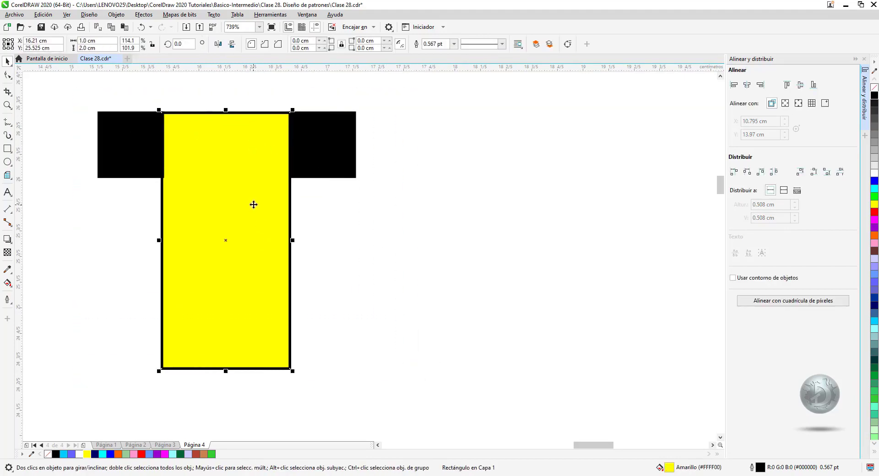
{"action": "left_click", "coordinate": [254, 204]}
{"action": "left_click_drag", "start_coordinate": [293, 110], "coordinate": [358, 308]}
{"action": "left_click", "coordinate": [301, 137]}
{"action": "key", "text": "ctrl+Page_Down"}
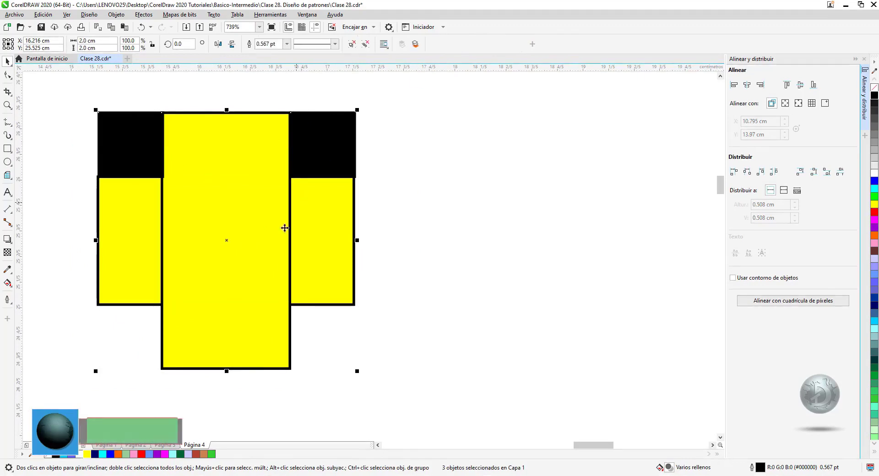
Move the horizontal yellow rectangle up so it rests directly on top of the upright rectangle and black squares.
{"action": "left_click", "coordinate": [284, 227]}
{"action": "left_click", "coordinate": [326, 157], "text": "shift"}
{"action": "key", "text": "ctrl+z"}
{"action": "left_click", "coordinate": [589, 140]}
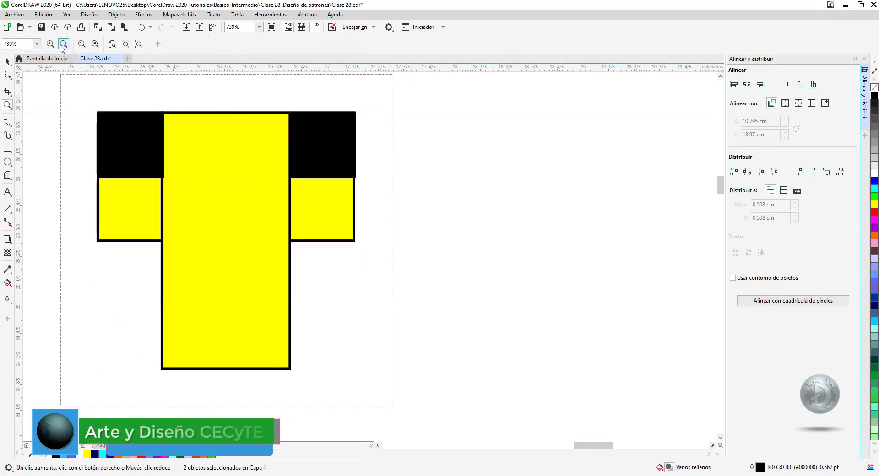
{"action": "scroll", "coordinate": [121, 208], "scroll_direction": "down", "scroll_amount": 5}
{"action": "left_click", "coordinate": [219, 203]}
{"action": "left_click_drag", "start_coordinate": [218, 202], "coordinate": [218, 166]}
Group the yellow T shape with its black squares and rotate the group 45 degrees.
{"action": "left_click_drag", "start_coordinate": [149, 108], "coordinate": [287, 242]}
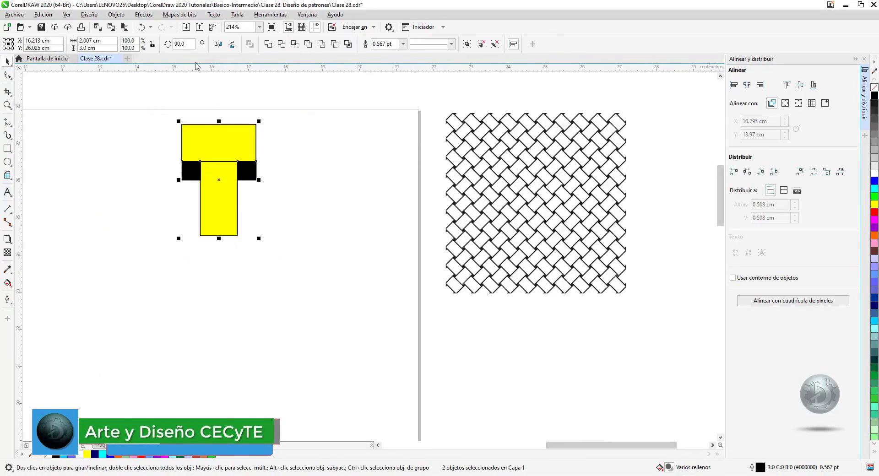
{"action": "key", "text": "ctrl+g"}
{"action": "left_click", "coordinate": [181, 44]}
{"action": "type", "text": "45"}
{"action": "key", "text": "Return"}
{"action": "left_click", "coordinate": [511, 110]}
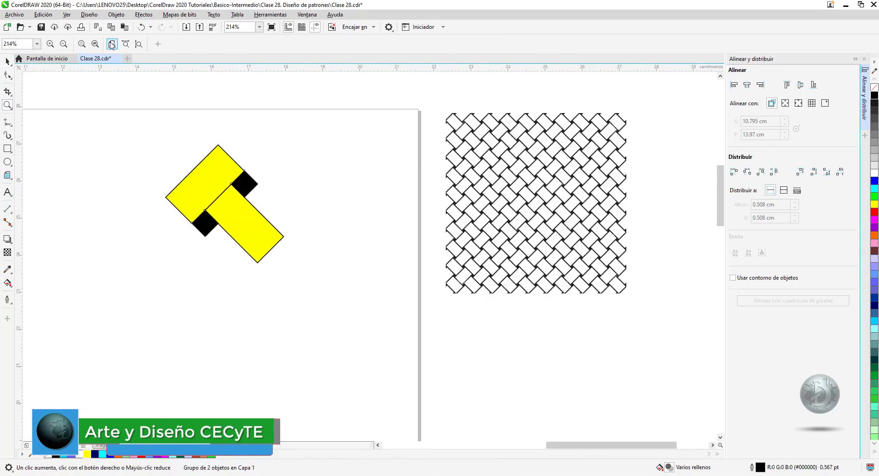
Scale the rotated yellow group down to about 1.41 cm square and move it to the page's upper-left corner.
{"action": "scroll", "coordinate": [511, 111], "scroll_direction": "down", "scroll_amount": 5}
{"action": "left_click", "coordinate": [440, 140]}
{"action": "left_click_drag", "start_coordinate": [441, 140], "coordinate": [286, 132]}
Place an interlocking copy of the yellow group directly to its right and repeat the duplication into a row across the page.
{"action": "right_click", "coordinate": [285, 133]}
{"action": "key", "text": "ctrl+r"}
{"action": "key", "text": "ctrl+r"}
{"action": "key", "text": "ctrl+r"}
{"action": "key", "text": "ctrl+r"}
{"action": "key", "text": "ctrl+r"}
{"action": "key", "text": "ctrl+r"}
{"action": "key", "text": "ctrl+r"}
{"action": "key", "text": "ctrl+r"}
{"action": "key", "text": "ctrl+r"}
{"action": "key", "text": "ctrl+r"}
{"action": "key", "text": "ctrl+r"}
{"action": "key", "text": "ctrl+r"}
{"action": "key", "text": "ctrl+r"}
{"action": "key", "text": "ctrl+r"}
{"action": "key", "text": "ctrl+r"}
{"action": "key", "text": "ctrl+r"}
{"action": "key", "text": "ctrl+r"}
{"action": "key", "text": "ctrl+r"}
{"action": "key", "text": "ctrl+r"}
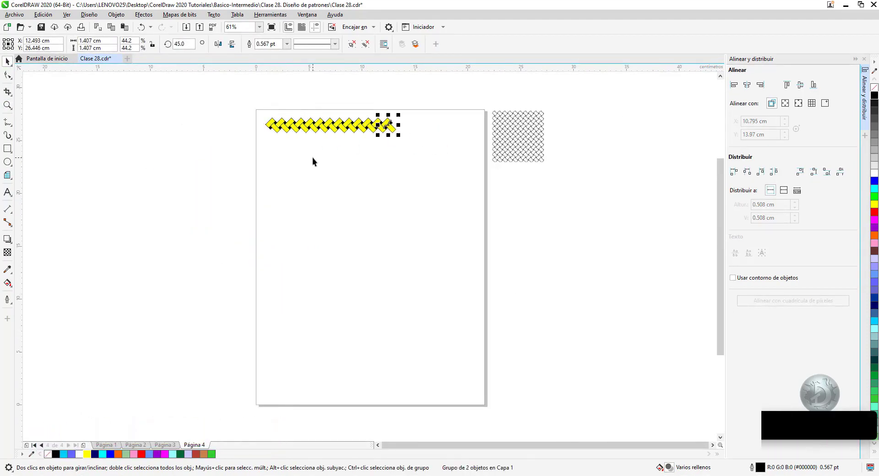
Place an interlocking copy of the yellow row directly below it and repeat the duplication until the weave fills the page.
{"action": "key", "text": "ctrl+a"}
{"action": "left_click_drag", "start_coordinate": [367, 126], "coordinate": [369, 137]}
{"action": "right_click", "coordinate": [369, 137]}
{"action": "key", "text": "ctrl+r"}
{"action": "key", "text": "ctrl+r"}
{"action": "key", "text": "ctrl+r"}
{"action": "key", "text": "ctrl+r"}
{"action": "key", "text": "ctrl+r"}
{"action": "key", "text": "ctrl+r"}
{"action": "key", "text": "ctrl+r"}
{"action": "key", "text": "ctrl+r"}
{"action": "key", "text": "ctrl+r"}
{"action": "key", "text": "ctrl+r"}
{"action": "key", "text": "ctrl+r"}
{"action": "key", "text": "ctrl+r"}
{"action": "key", "text": "ctrl+r"}
{"action": "key", "text": "ctrl+r"}
{"action": "key", "text": "ctrl+r"}
{"action": "key", "text": "ctrl+r"}
{"action": "key", "text": "ctrl+r"}
{"action": "key", "text": "ctrl+r"}
{"action": "key", "text": "ctrl+r"}
{"action": "key", "text": "ctrl+r"}
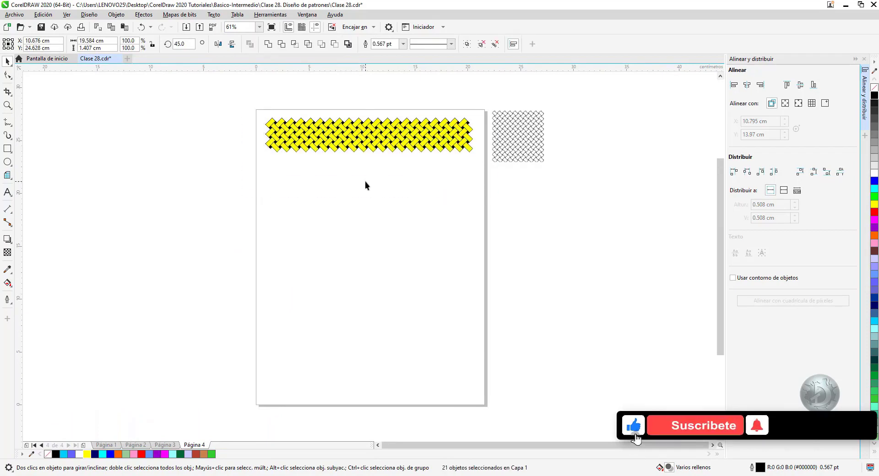
{"action": "key", "text": "ctrl+a"}
{"action": "left_click", "coordinate": [218, 149]}
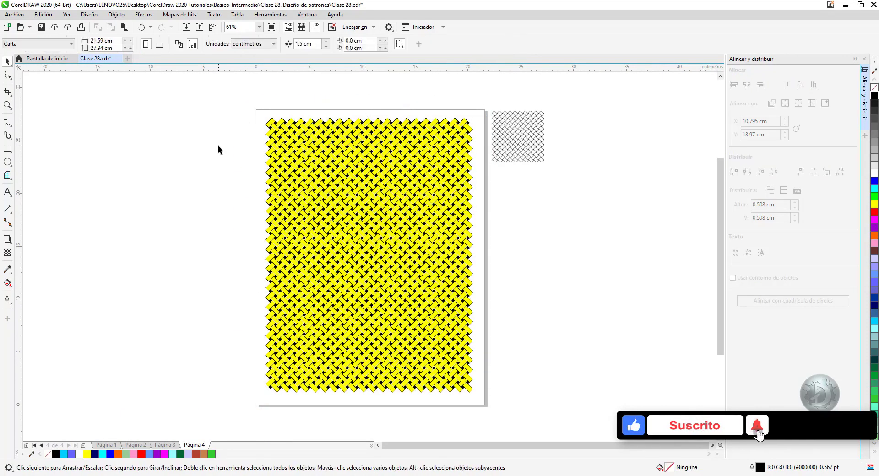
Open Página 5 and examine the four finished patterns up close.
{"action": "key", "text": "z"}
{"action": "key", "text": "space"}
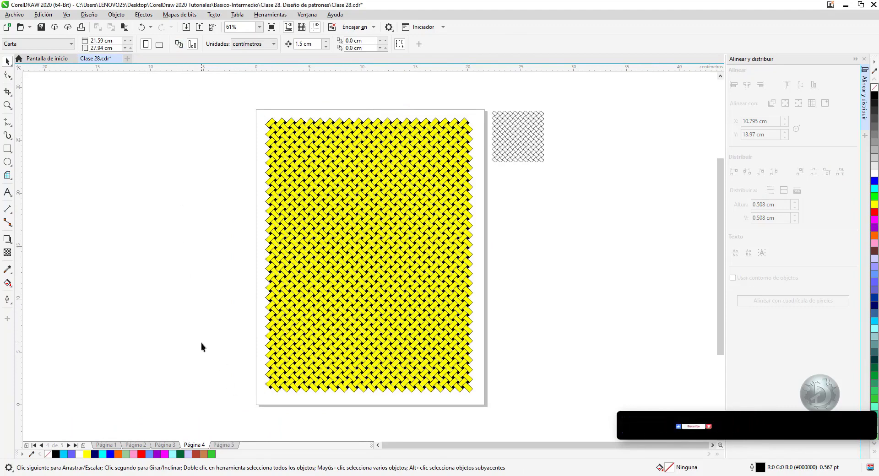
{"action": "left_click", "coordinate": [224, 444]}
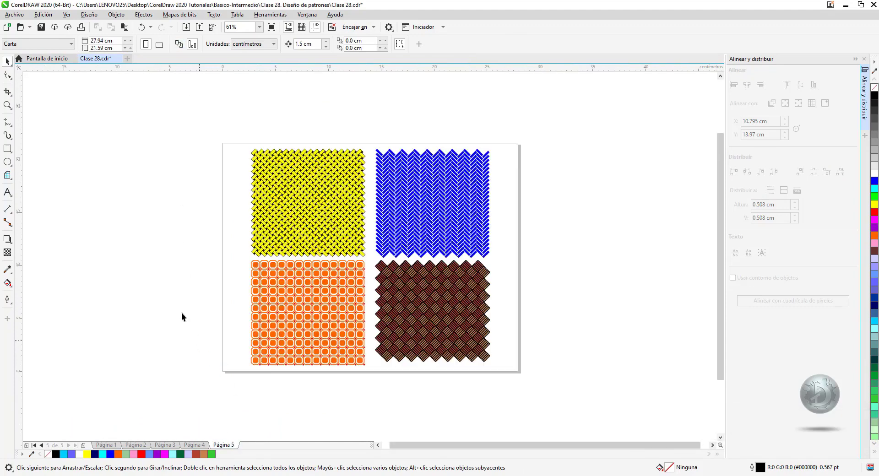
{"action": "left_click", "coordinate": [8, 105]}
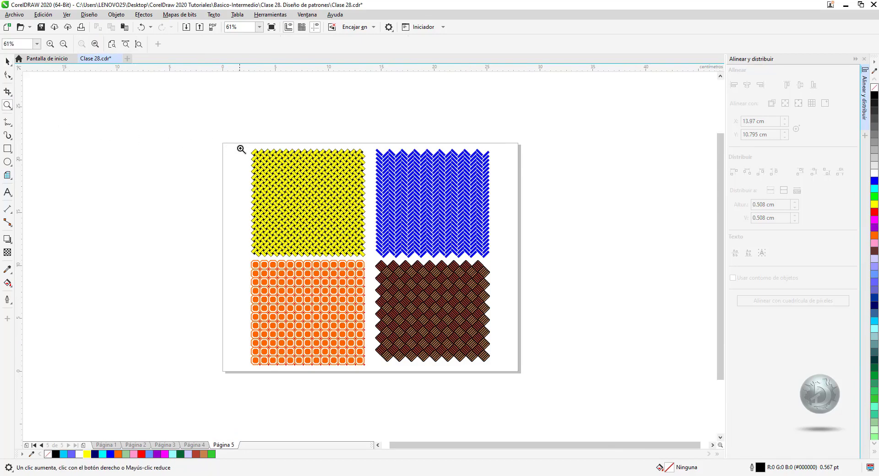
{"action": "left_click", "coordinate": [503, 367]}
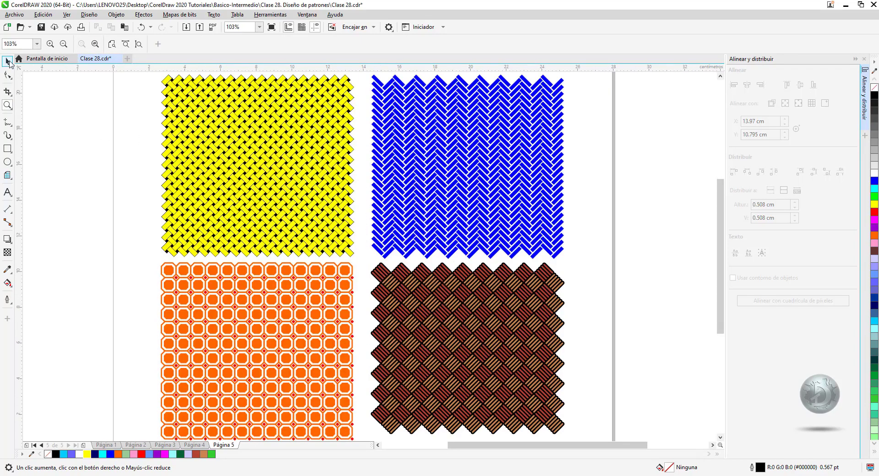
{"action": "left_click", "coordinate": [7, 61]}
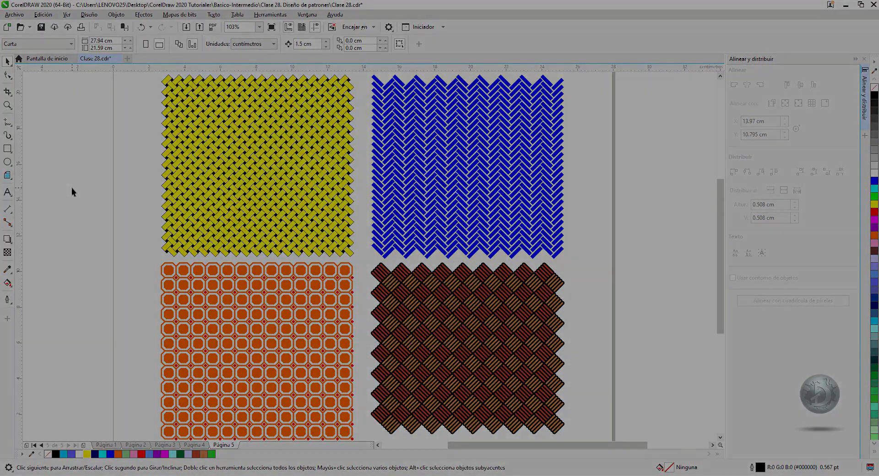